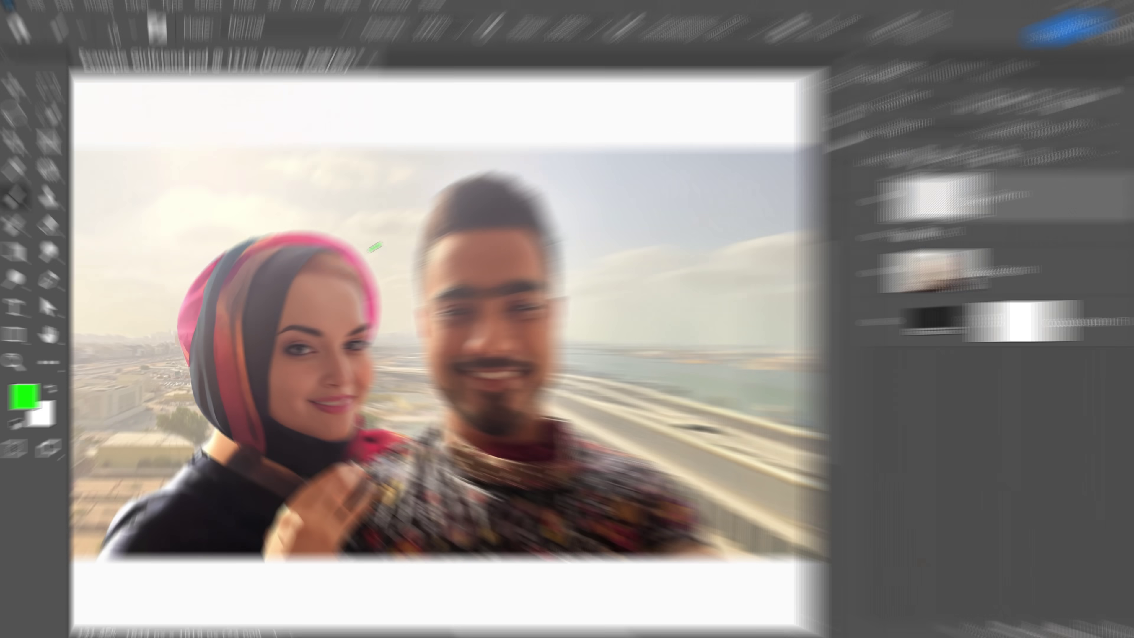
Draw green arrows at the man's hairline and forehead, and the woman's shoulder and forehead.
{"action": "left_click_drag", "start_coordinate": [364, 247], "coordinate": [425, 273]}
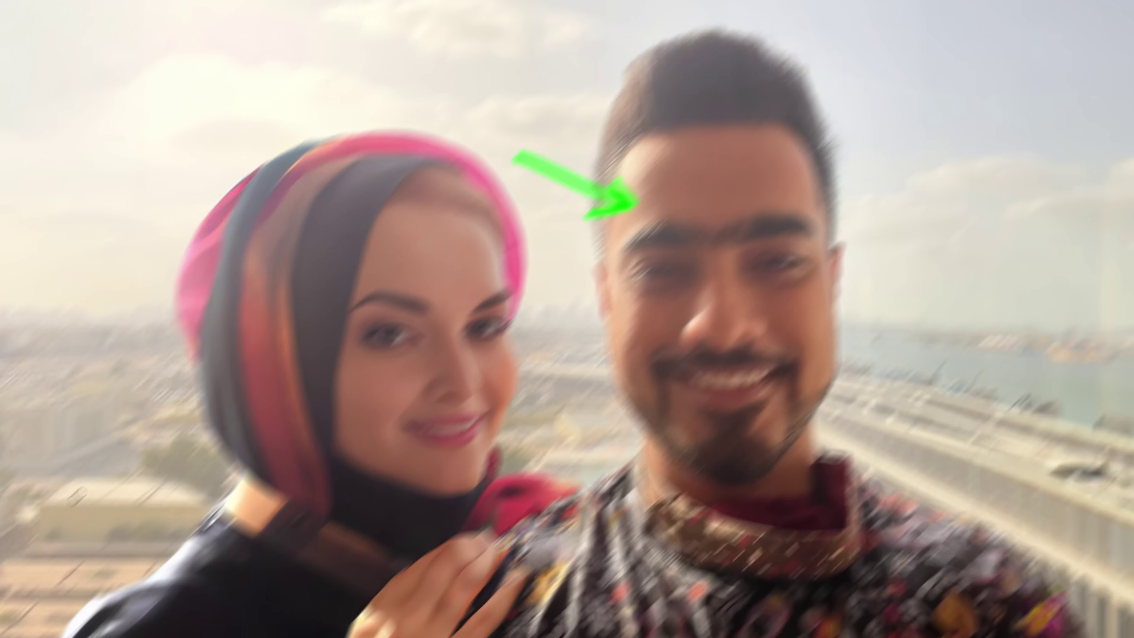
{"action": "left_click_drag", "start_coordinate": [65, 490], "coordinate": [180, 537]}
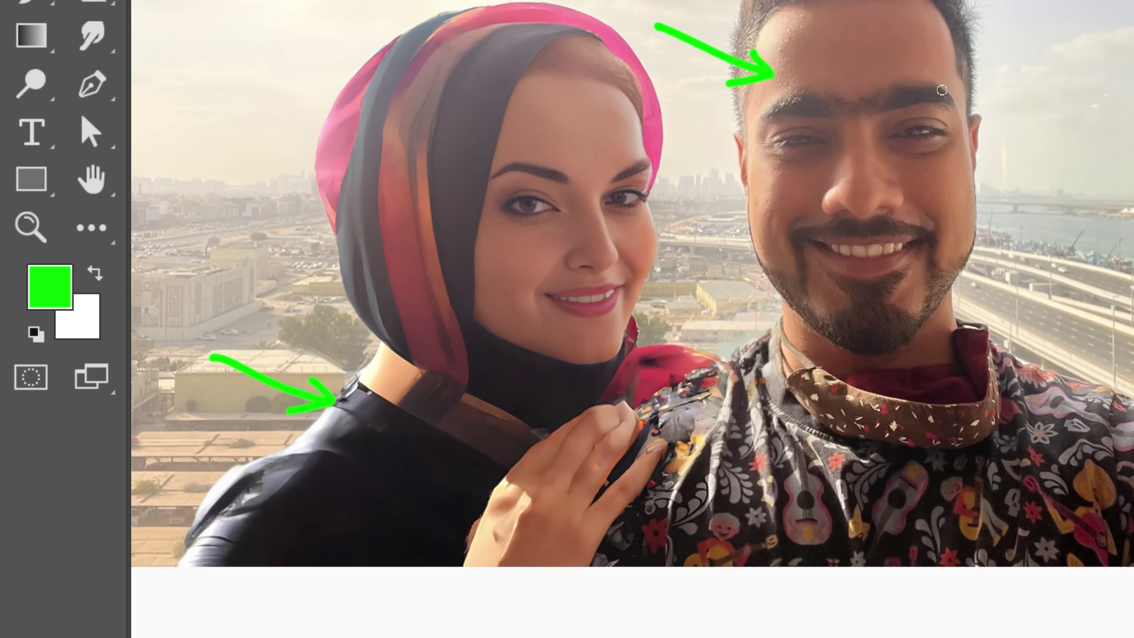
{"action": "mouse_move", "coordinate": [1078, 31]}
{"action": "left_mouse_down"}
{"action": "mouse_move", "coordinate": [1051, 60]}
{"action": "mouse_move", "coordinate": [860, 56]}
{"action": "mouse_move", "coordinate": [895, 87]}
{"action": "left_mouse_up"}
{"action": "left_click_drag", "start_coordinate": [715, 129], "coordinate": [588, 144]}
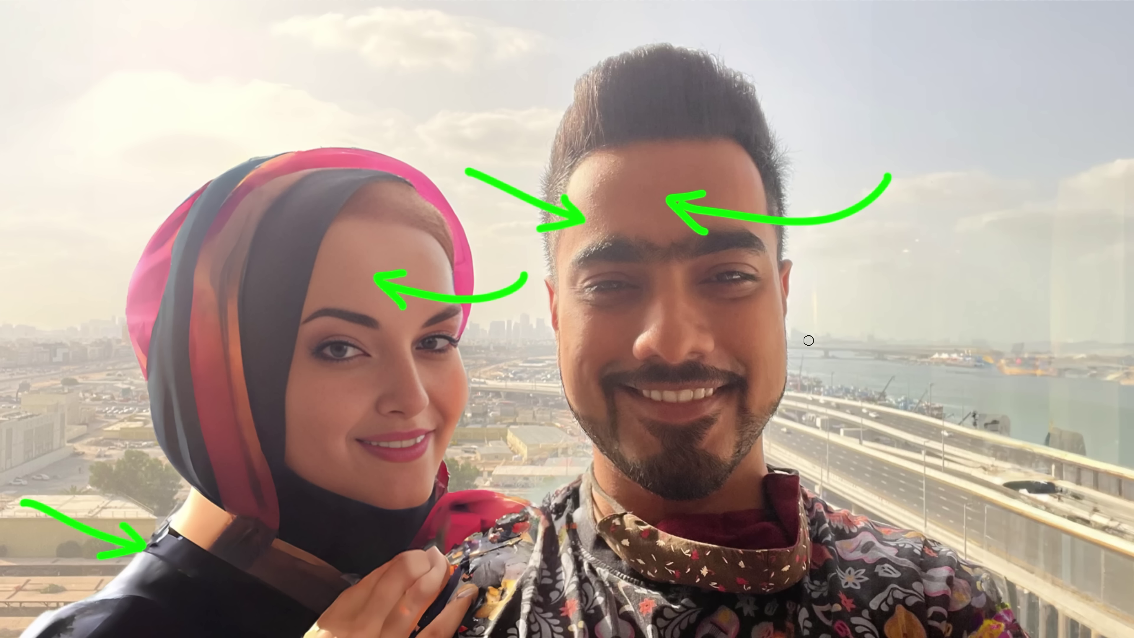
Zoom in to mark the man's ear and the woman's eye with arrows, then fit the image.
{"action": "key", "text": "z"}
{"action": "left_click", "coordinate": [804, 293]}
{"action": "left_click_drag", "start_coordinate": [893, 291], "coordinate": [779, 292]}
{"action": "left_click_drag", "start_coordinate": [780, 292], "coordinate": [803, 324]}
{"action": "scroll", "coordinate": [212, 432], "scroll_direction": "up", "scroll_amount": 2}
{"action": "mouse_move", "coordinate": [380, 375]}
{"action": "left_mouse_down"}
{"action": "mouse_move", "coordinate": [271, 390]}
{"action": "mouse_move", "coordinate": [327, 422]}
{"action": "left_mouse_up"}
{"action": "key", "text": "ctrl+0"}
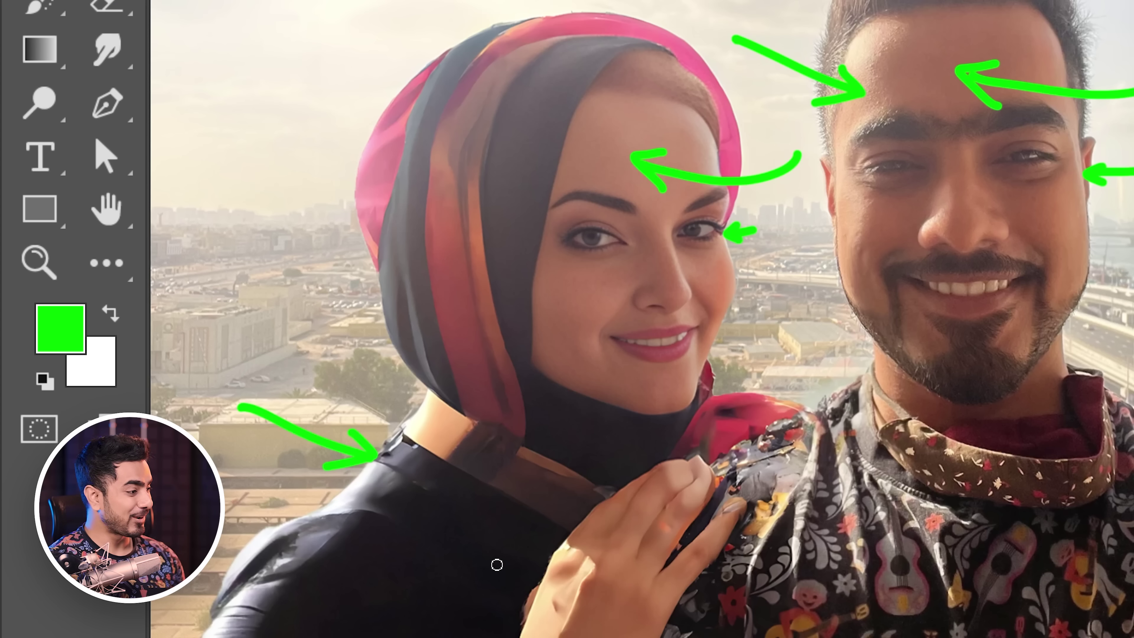
Mark the woman's shoulder, finger and headscarf, undoing a stray diagonal line.
{"action": "left_click_drag", "start_coordinate": [468, 601], "coordinate": [529, 596]}
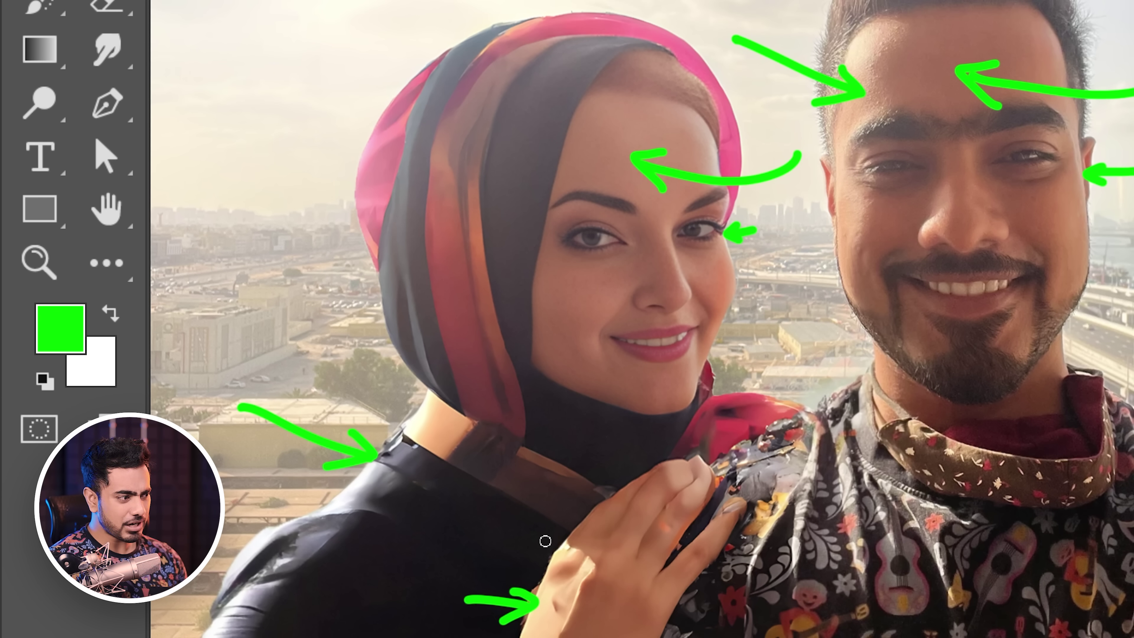
{"action": "left_click_drag", "start_coordinate": [545, 526], "coordinate": [600, 564]}
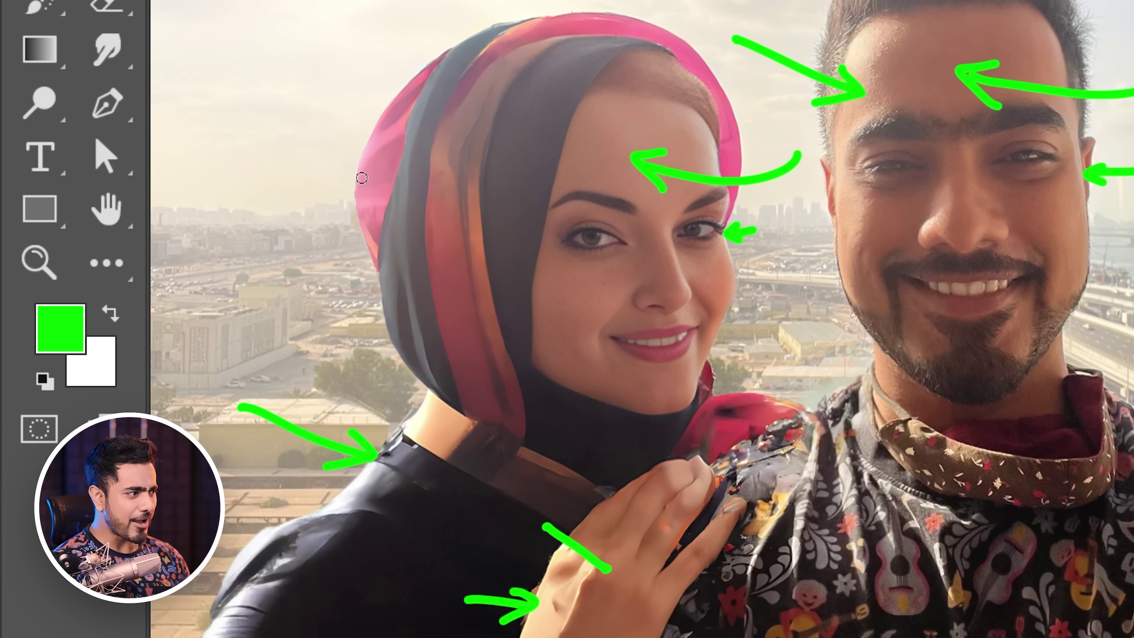
{"action": "left_click", "coordinate": [607, 569], "text": "shift"}
{"action": "key", "text": "ctrl+z"}
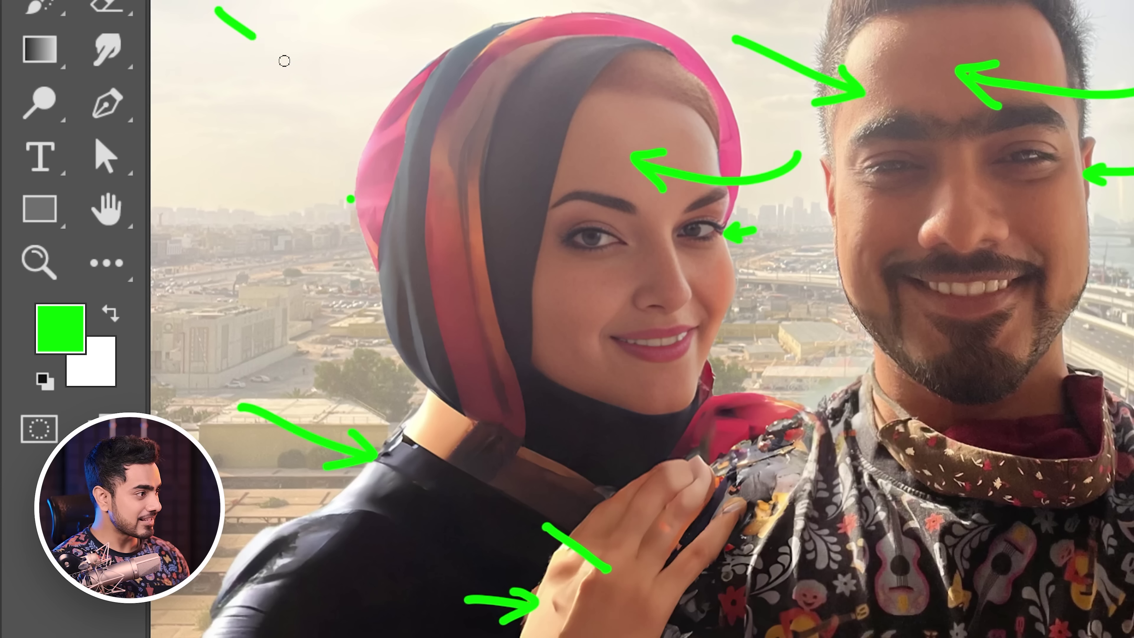
{"action": "left_click_drag", "start_coordinate": [281, 56], "coordinate": [304, 106]}
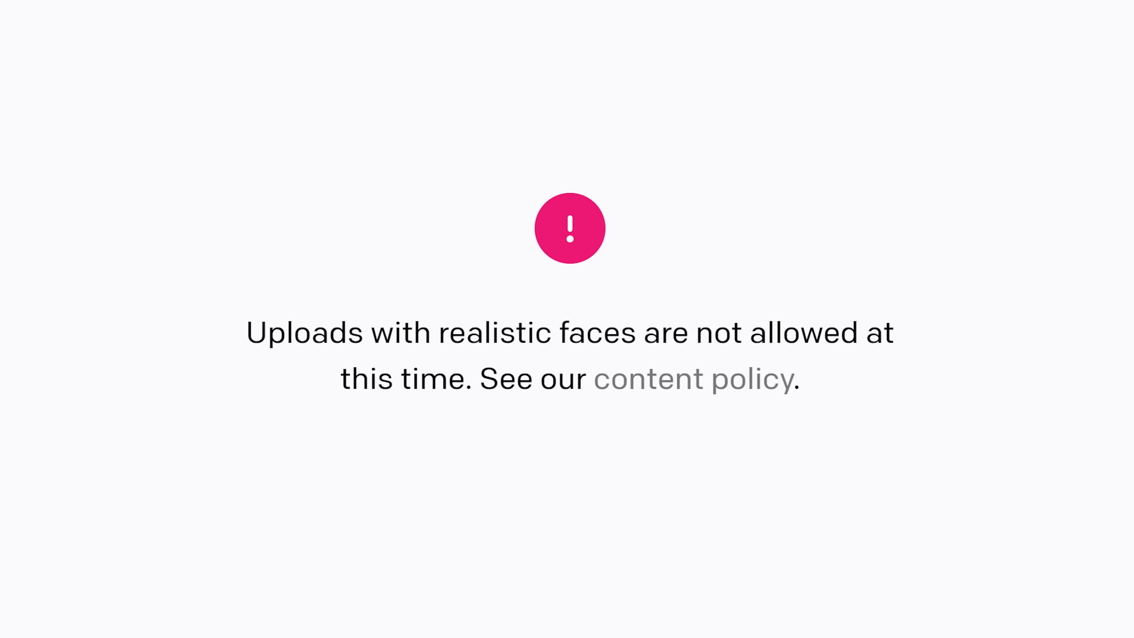
Generate an image from the prompt 'woman posing in a park, smiling'.
{"action": "type", "text": "woman posing in a park, smiling"}
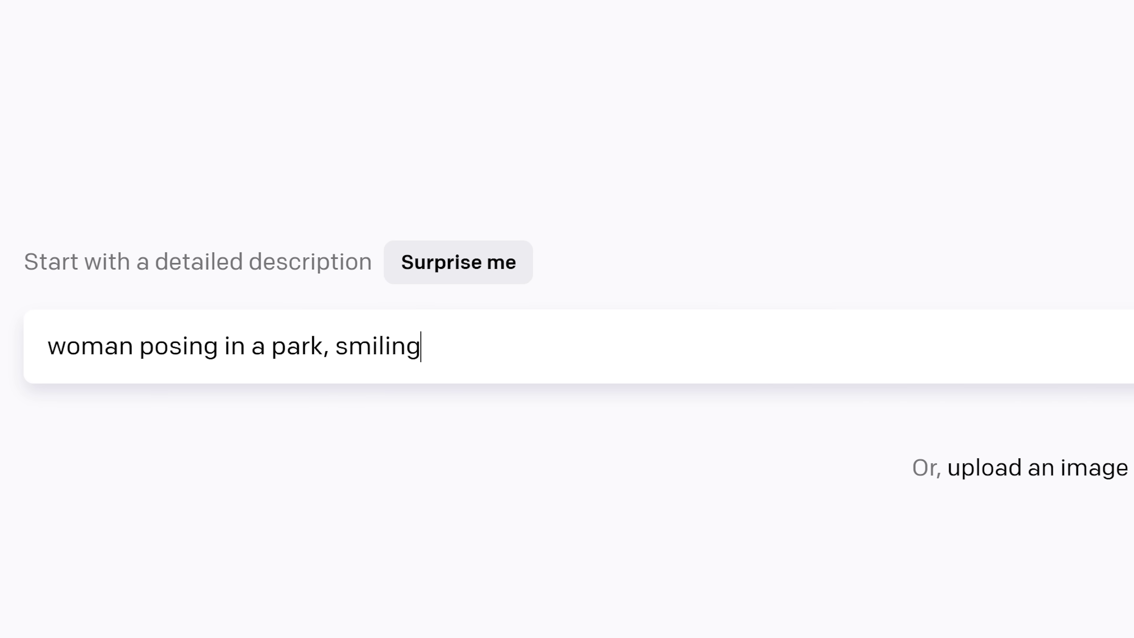
{"action": "left_click", "coordinate": [933, 416]}
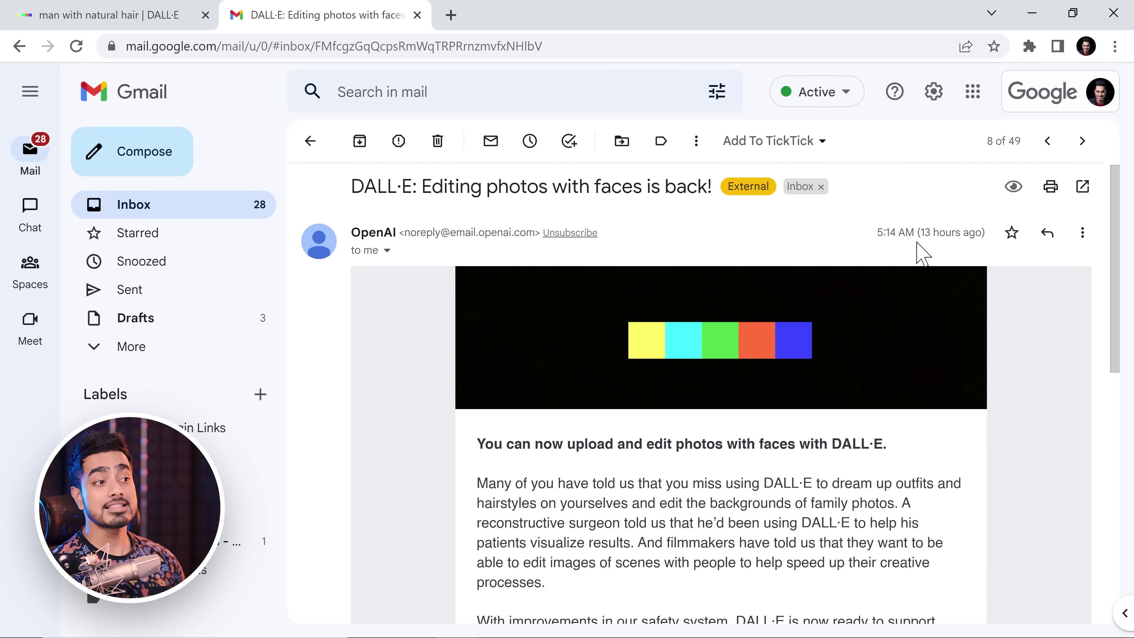
Highlight the opening sentence of the OpenAI 'DALL·E: Editing photos with faces is back!' email.
{"action": "left_click_drag", "start_coordinate": [476, 444], "coordinate": [892, 449]}
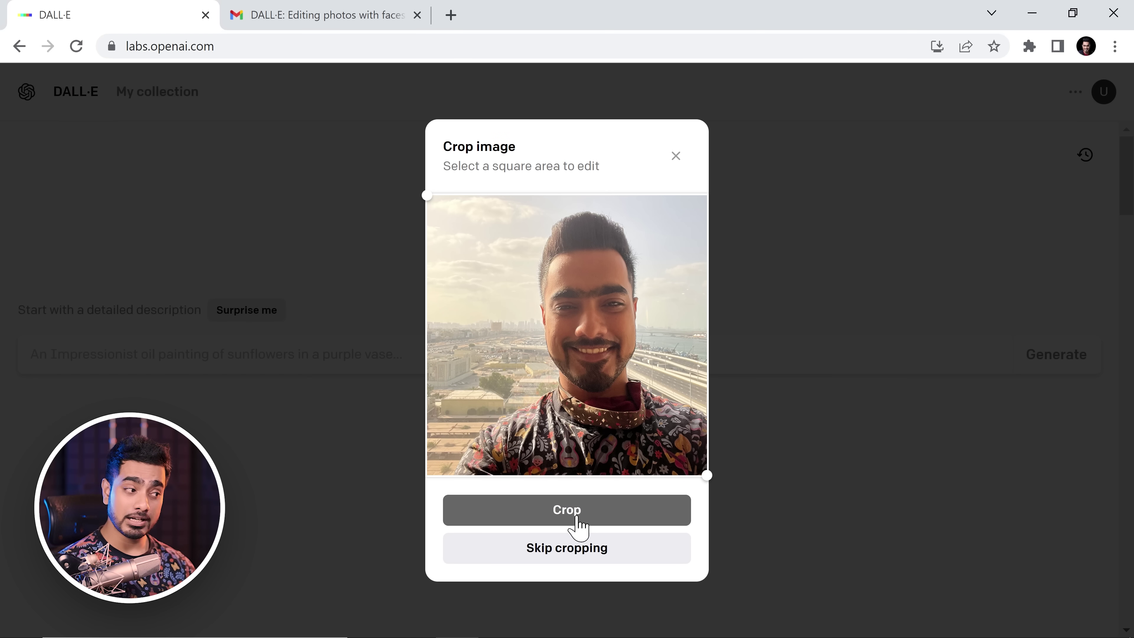
Erase the uploaded selfie's left area and generate fills from 'man taking a selfie with girlfriend'.
{"action": "left_click", "coordinate": [577, 526]}
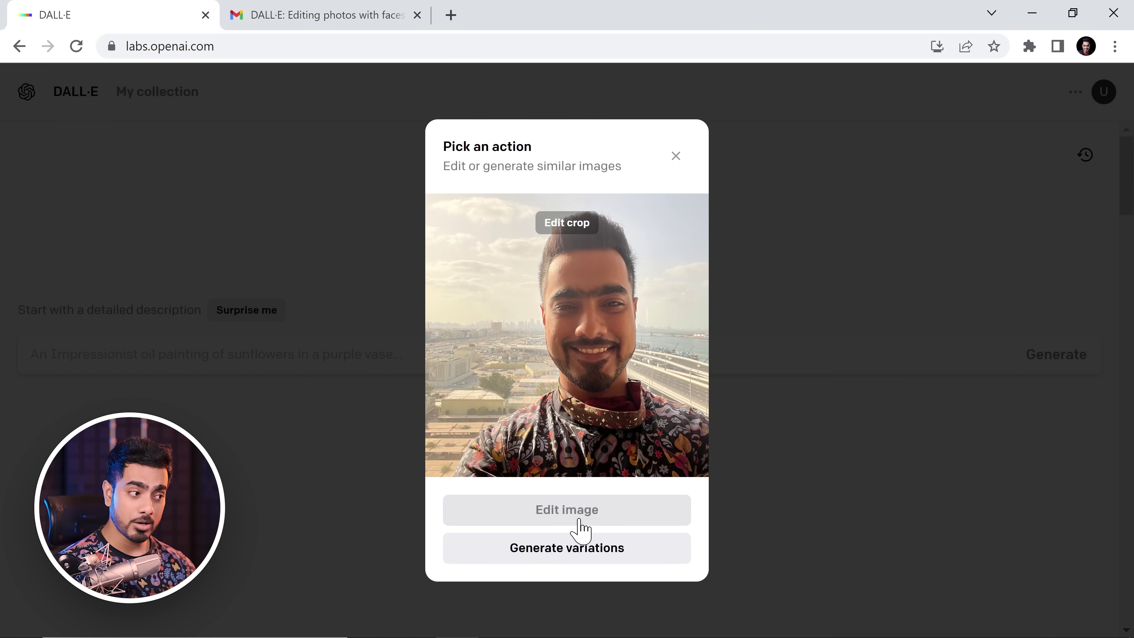
{"action": "left_click", "coordinate": [579, 526]}
{"action": "mouse_move", "coordinate": [509, 352]}
{"action": "left_mouse_down"}
{"action": "mouse_move", "coordinate": [488, 344]}
{"action": "mouse_move", "coordinate": [467, 424]}
{"action": "mouse_move", "coordinate": [476, 451]}
{"action": "left_mouse_up"}
{"action": "mouse_move", "coordinate": [489, 453]}
{"action": "left_mouse_down"}
{"action": "mouse_move", "coordinate": [499, 482]}
{"action": "mouse_move", "coordinate": [443, 451]}
{"action": "mouse_move", "coordinate": [483, 486]}
{"action": "mouse_move", "coordinate": [451, 525]}
{"action": "mouse_move", "coordinate": [529, 471]}
{"action": "mouse_move", "coordinate": [487, 496]}
{"action": "mouse_move", "coordinate": [447, 483]}
{"action": "mouse_move", "coordinate": [429, 388]}
{"action": "mouse_move", "coordinate": [501, 380]}
{"action": "mouse_move", "coordinate": [505, 393]}
{"action": "left_mouse_up"}
{"action": "type", "text": "man taking a selfie with girlfriend"}
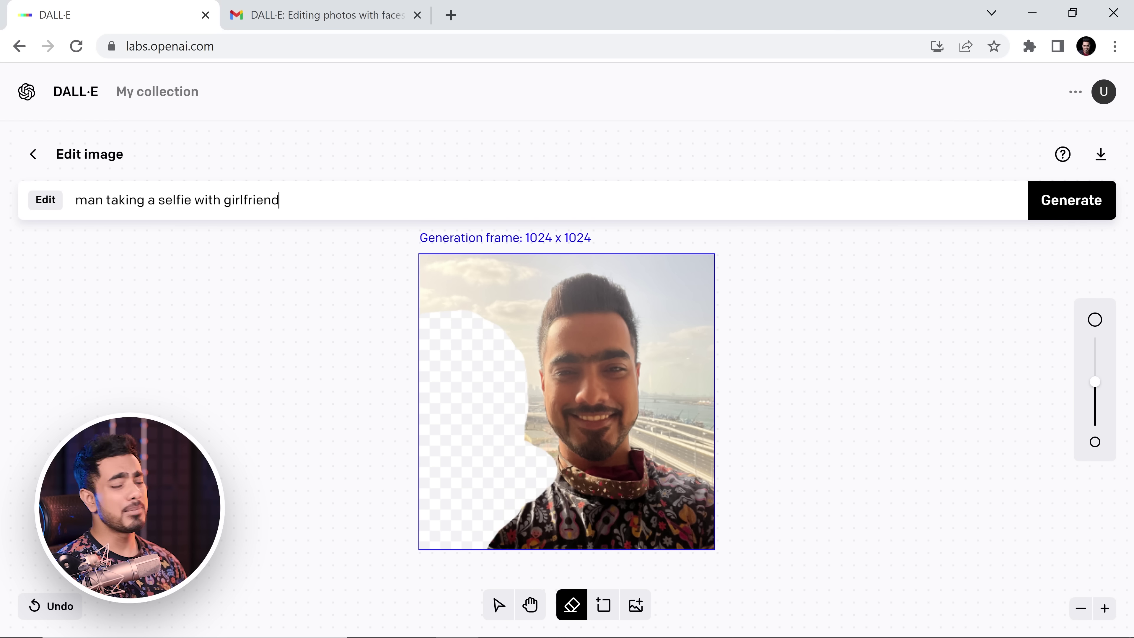
{"action": "left_click", "coordinate": [1044, 219]}
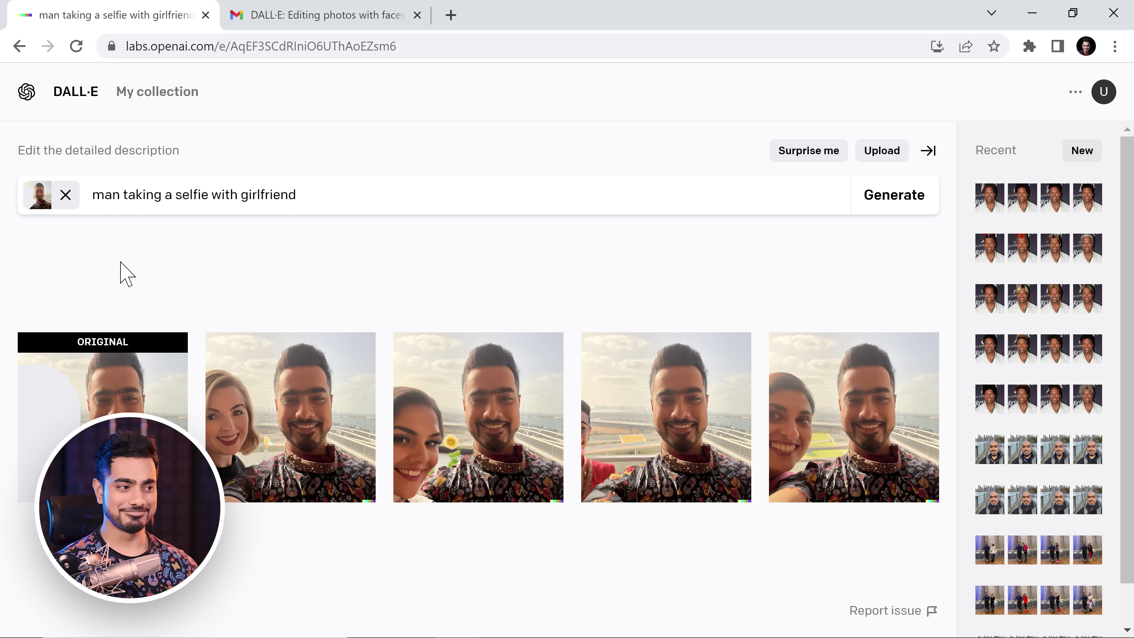
Step through the second and third generated selfies with a woman added, returning to the grid each time.
{"action": "left_click", "coordinate": [276, 423]}
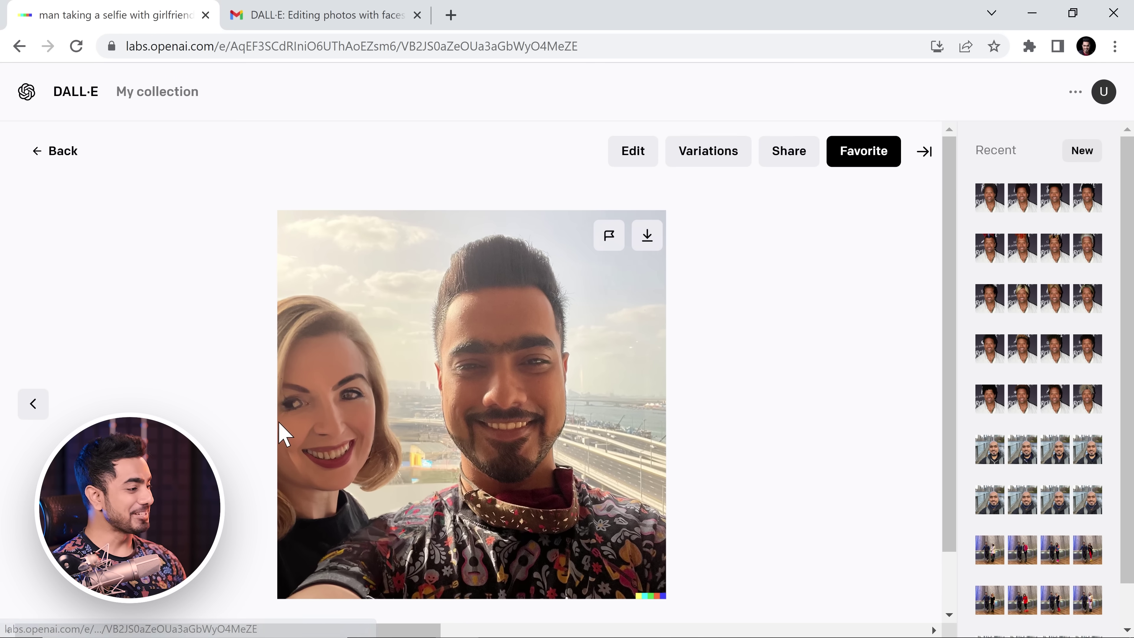
{"action": "left_click", "coordinate": [923, 405]}
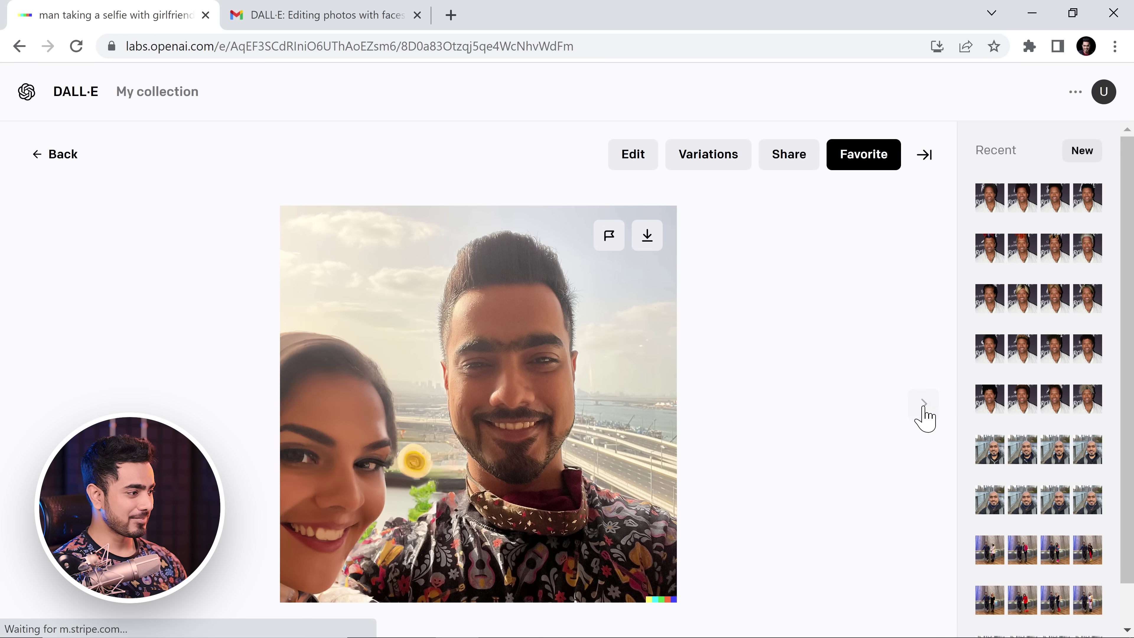
{"action": "left_click", "coordinate": [923, 404]}
{"action": "left_click", "coordinate": [924, 404]}
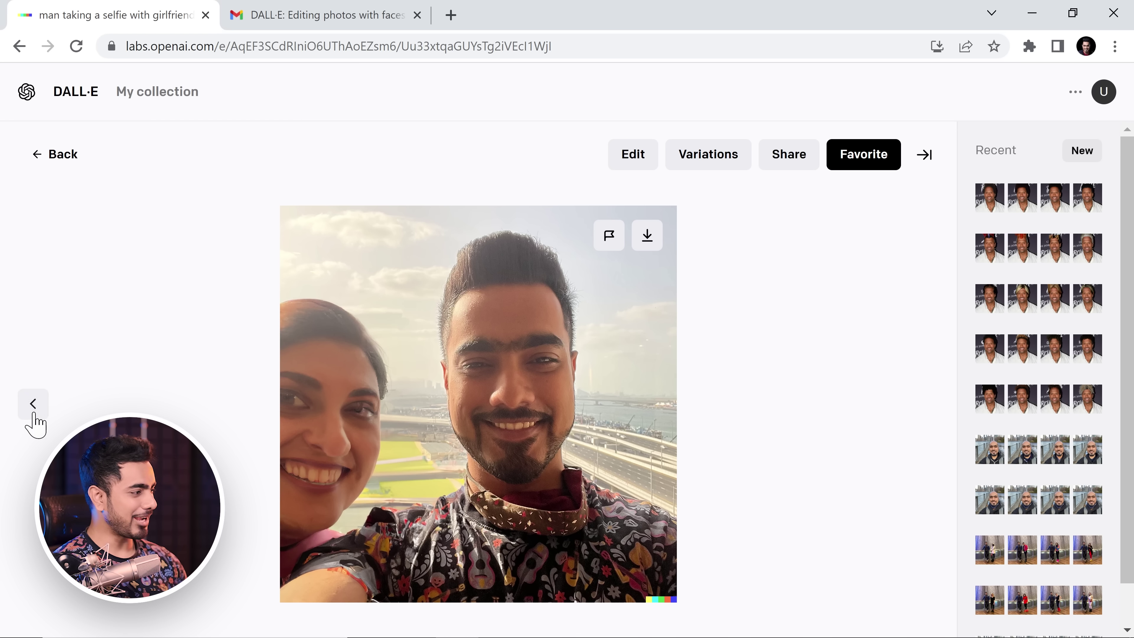
{"action": "left_click", "coordinate": [31, 404]}
{"action": "left_click", "coordinate": [923, 405]}
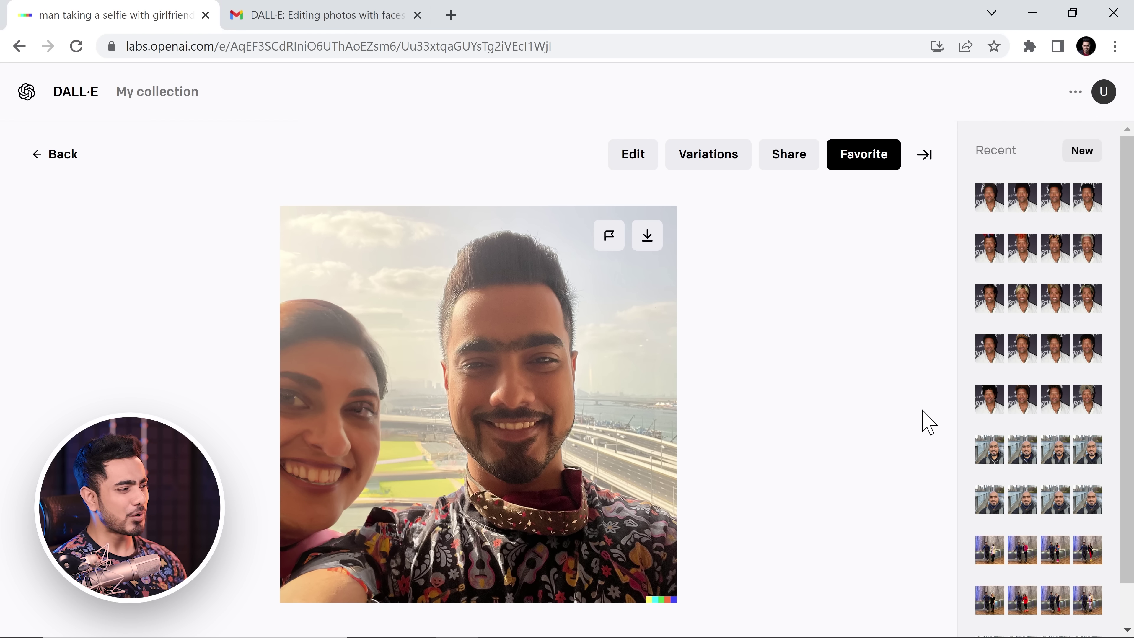
{"action": "left_click", "coordinate": [55, 162]}
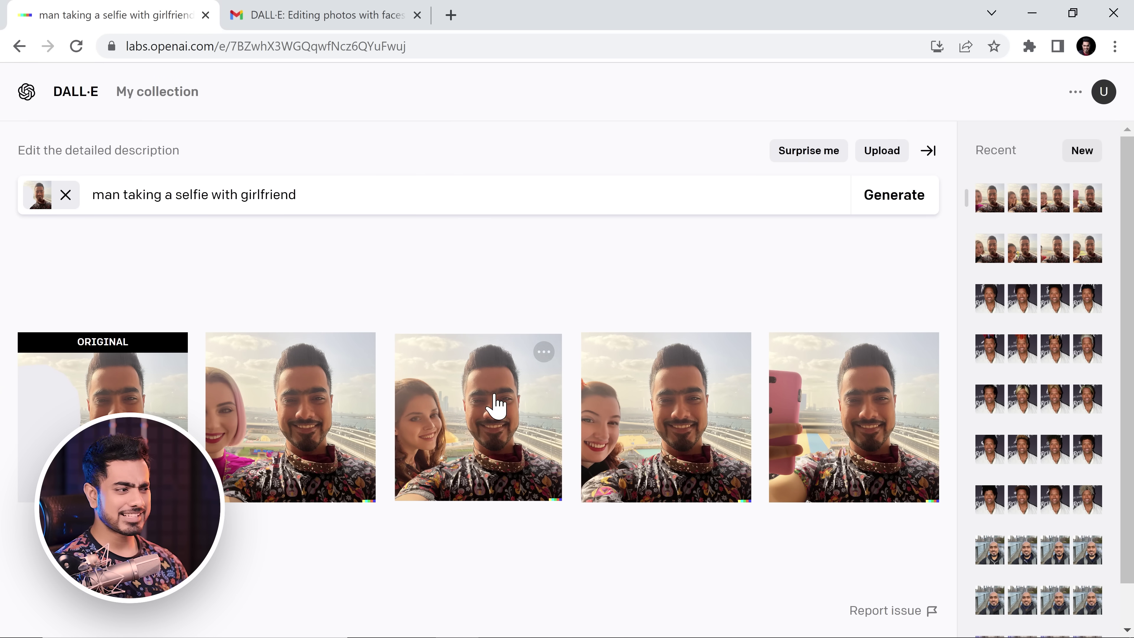
{"action": "left_click", "coordinate": [476, 418]}
{"action": "left_click", "coordinate": [57, 162]}
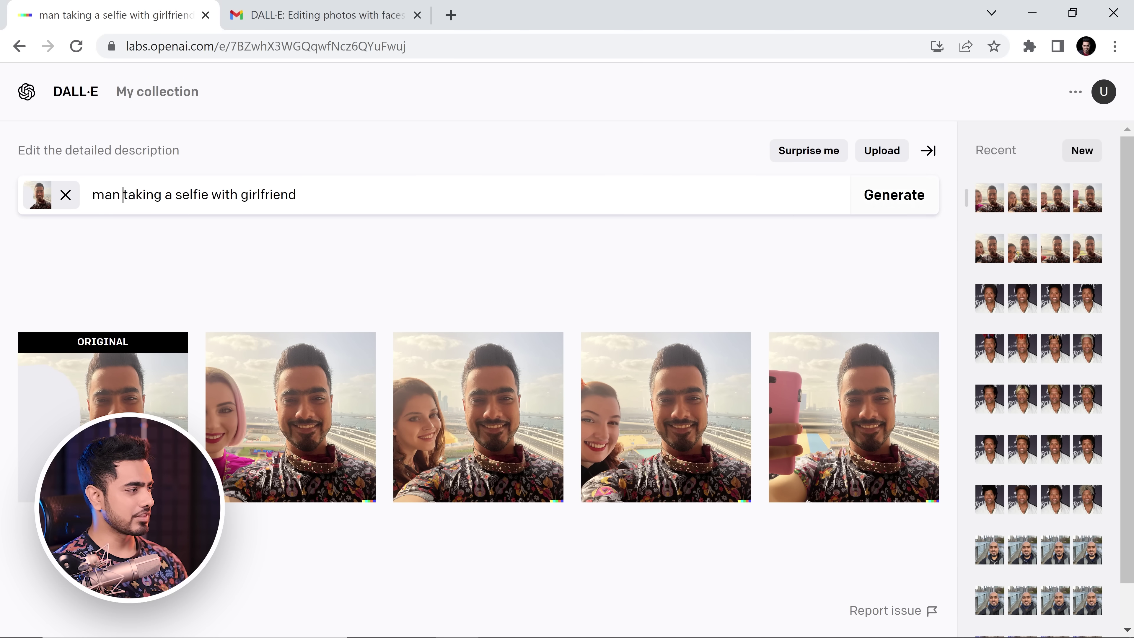
Shorten the prompt to 'man with girlfriend', generate new results and preview the first.
{"action": "left_click_drag", "start_coordinate": [123, 195], "coordinate": [190, 194]}
{"action": "key", "text": "BackSpace"}
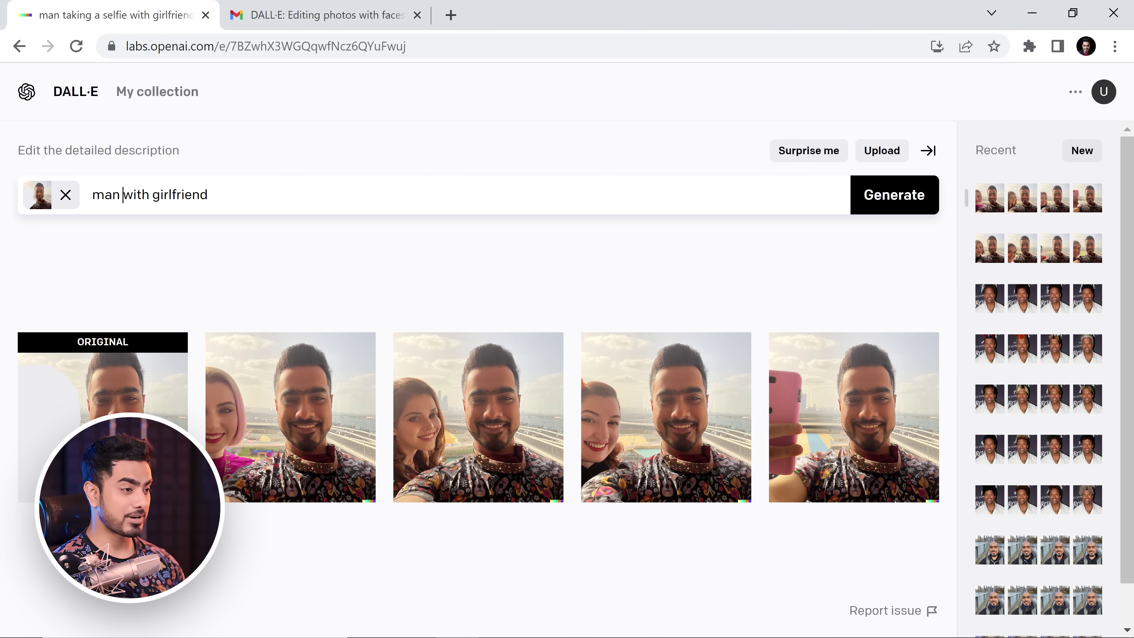
{"action": "left_click", "coordinate": [884, 210]}
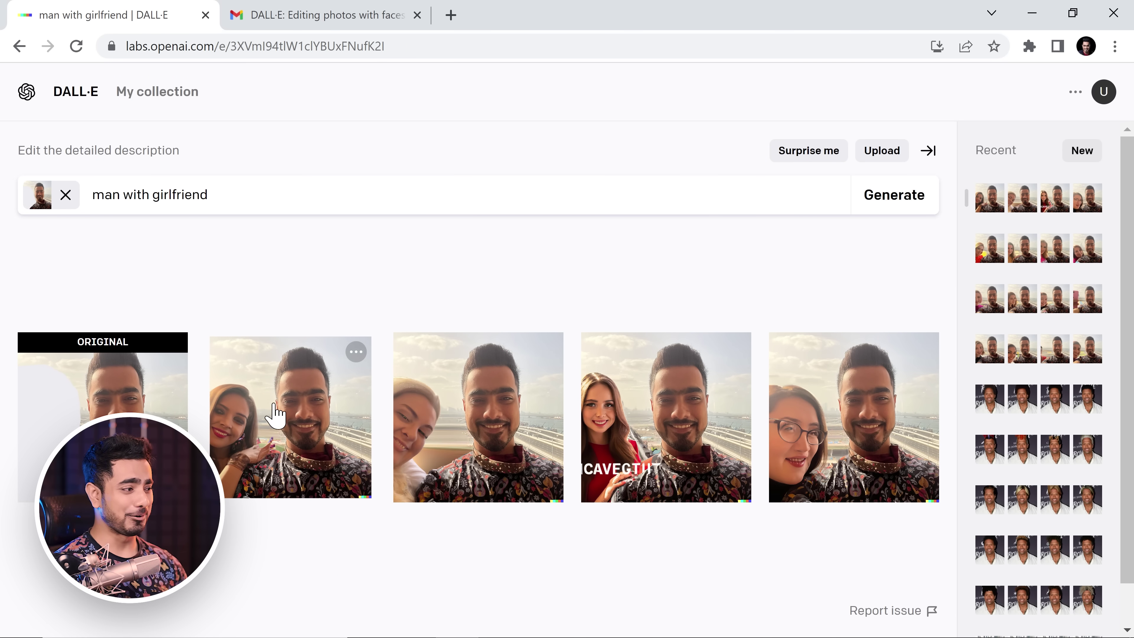
{"action": "left_click", "coordinate": [329, 443]}
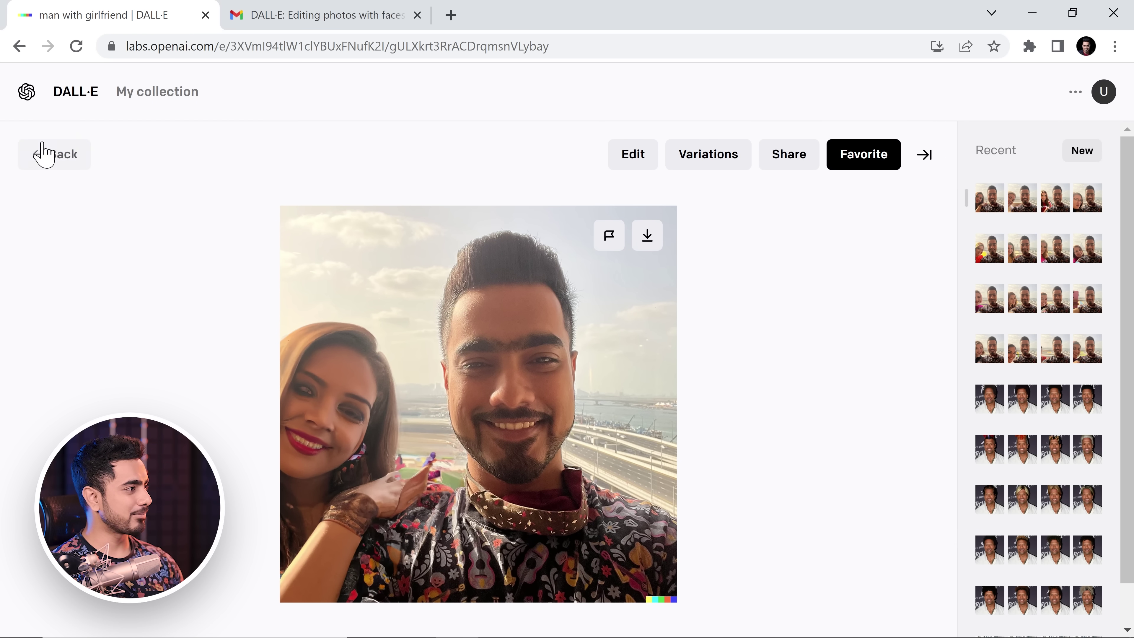
{"action": "left_click", "coordinate": [45, 153]}
Browse other generated results and earlier 'man with girlfriend' batches.
{"action": "left_click", "coordinate": [901, 210]}
{"action": "left_click", "coordinate": [534, 393]}
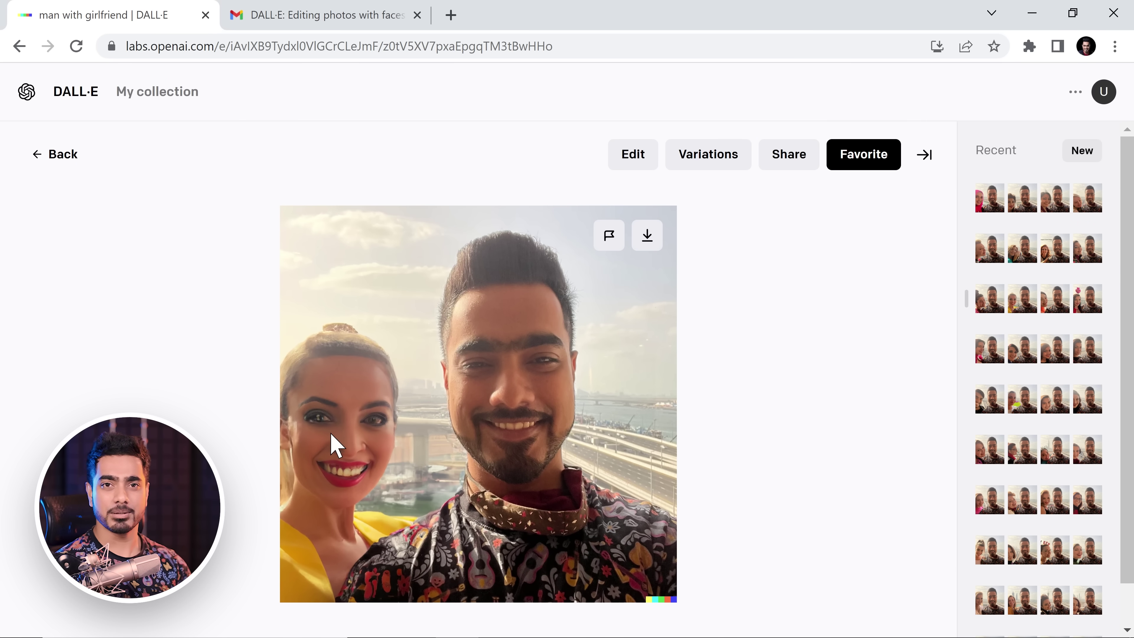
{"action": "left_click", "coordinate": [923, 404]}
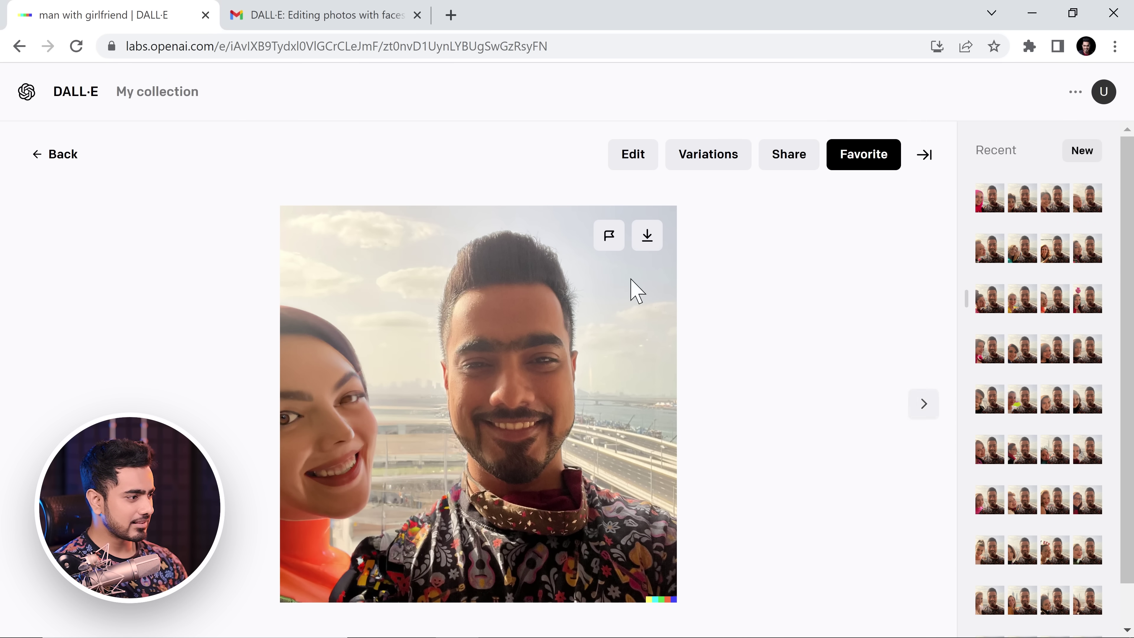
{"action": "left_click", "coordinate": [1015, 267]}
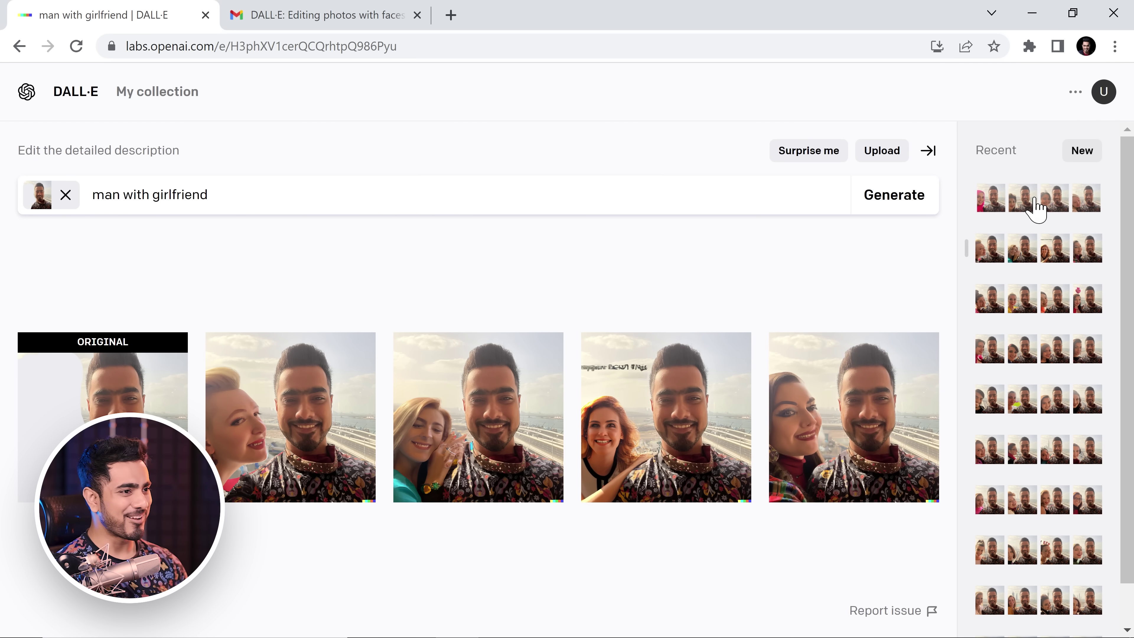
{"action": "left_click", "coordinate": [1055, 199]}
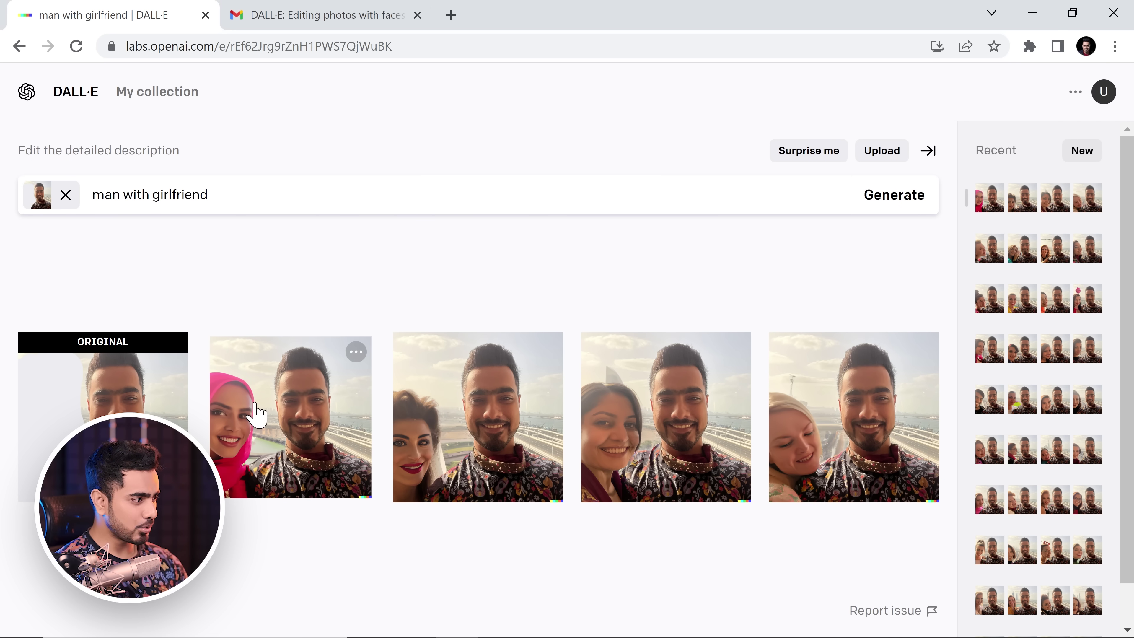
{"action": "left_click", "coordinate": [313, 433]}
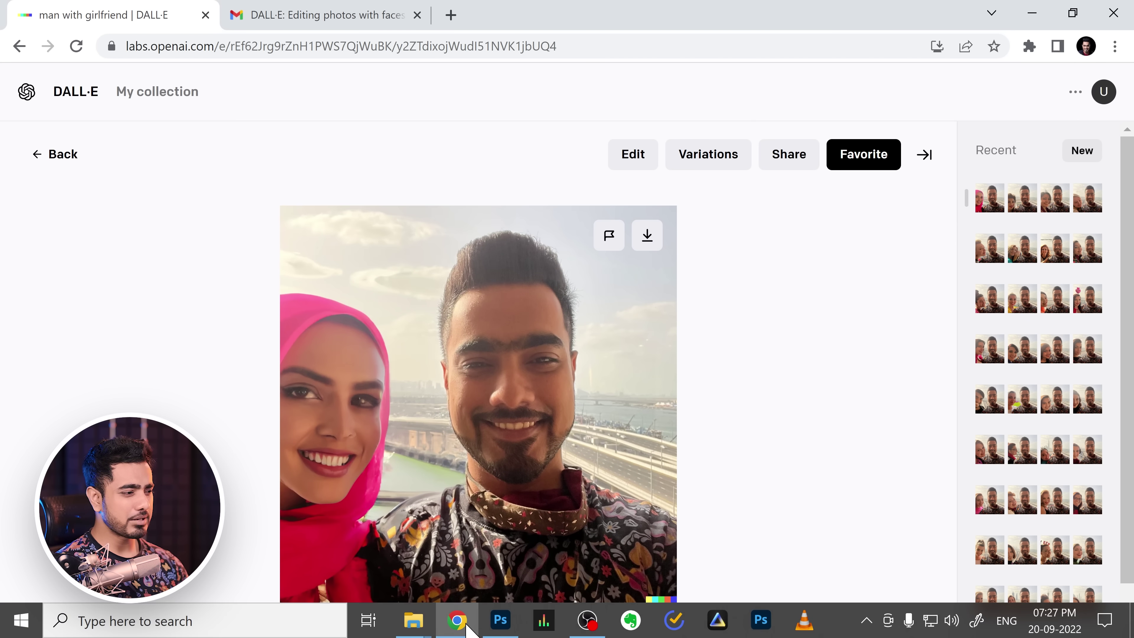
Open the third 'man with girlfriend' variation, the blonde woman in yellow, for editing.
{"action": "left_click", "coordinate": [500, 632]}
{"action": "left_click", "coordinate": [500, 632]}
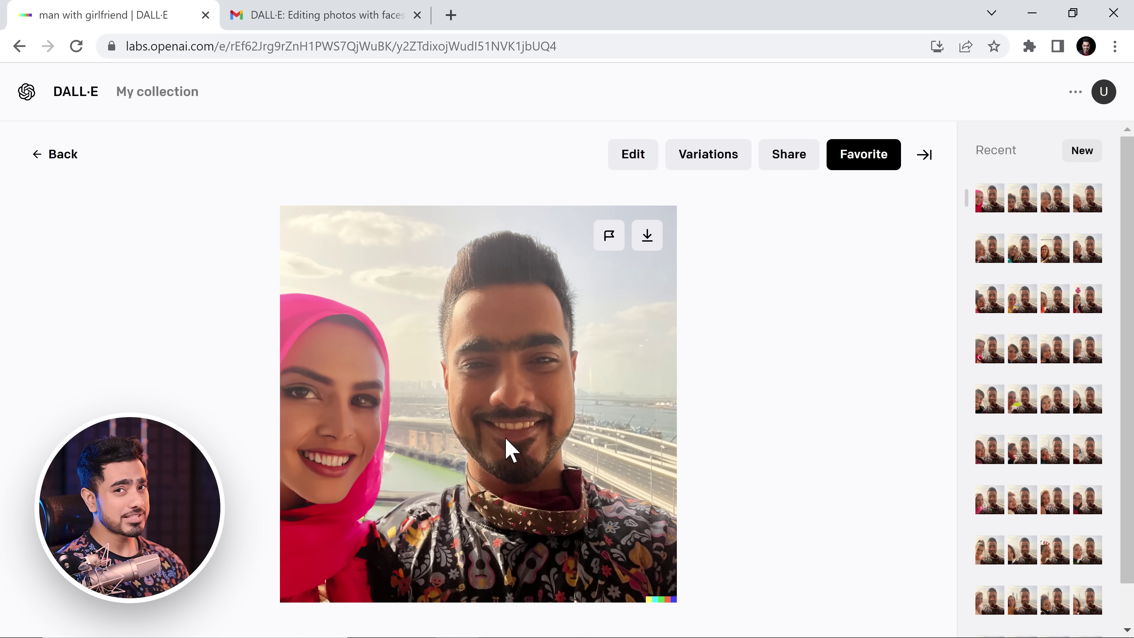
{"action": "left_click", "coordinate": [1023, 299]}
{"action": "left_click", "coordinate": [475, 405]}
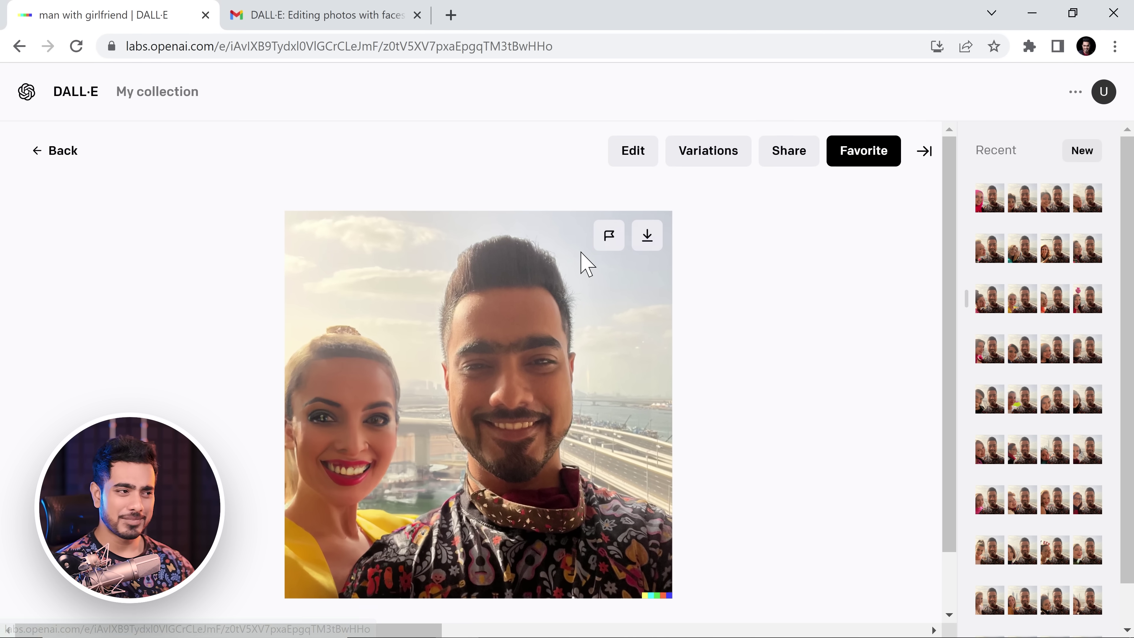
{"action": "left_click", "coordinate": [629, 154]}
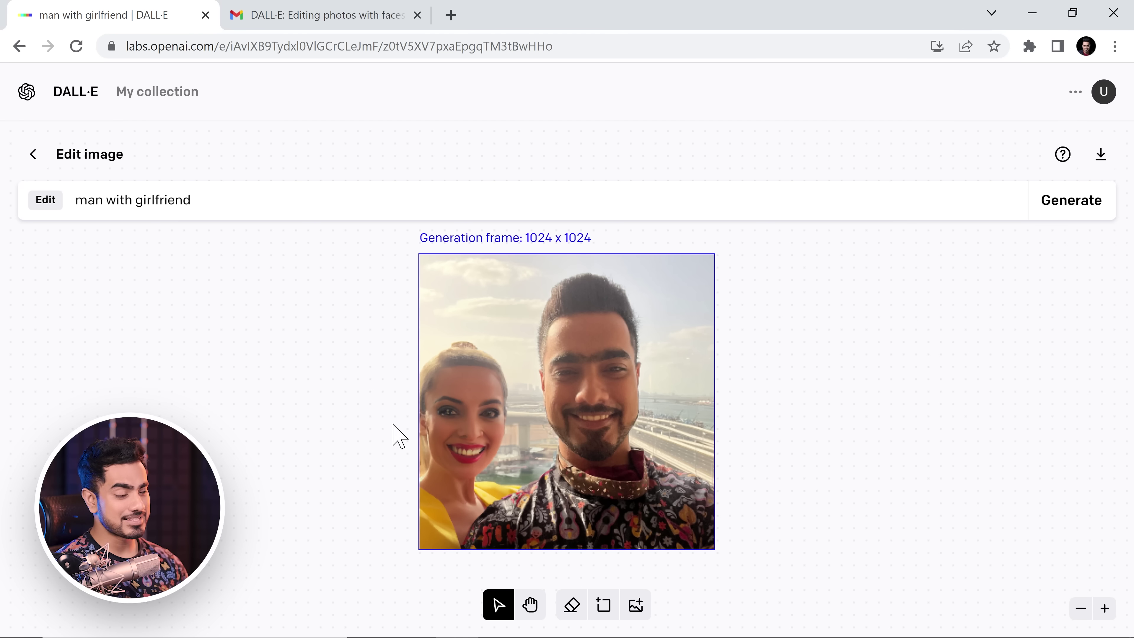
Add a generation frame left of the selfie and accept the 'big city' fill showing a tower.
{"action": "left_click", "coordinate": [602, 613]}
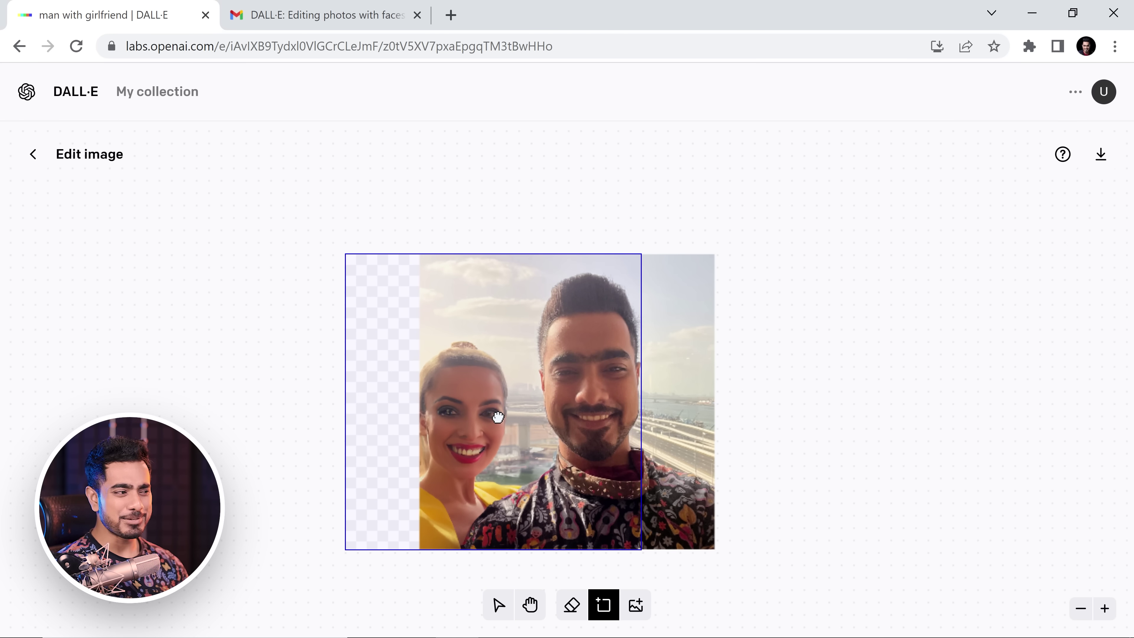
{"action": "left_click", "coordinate": [497, 418]}
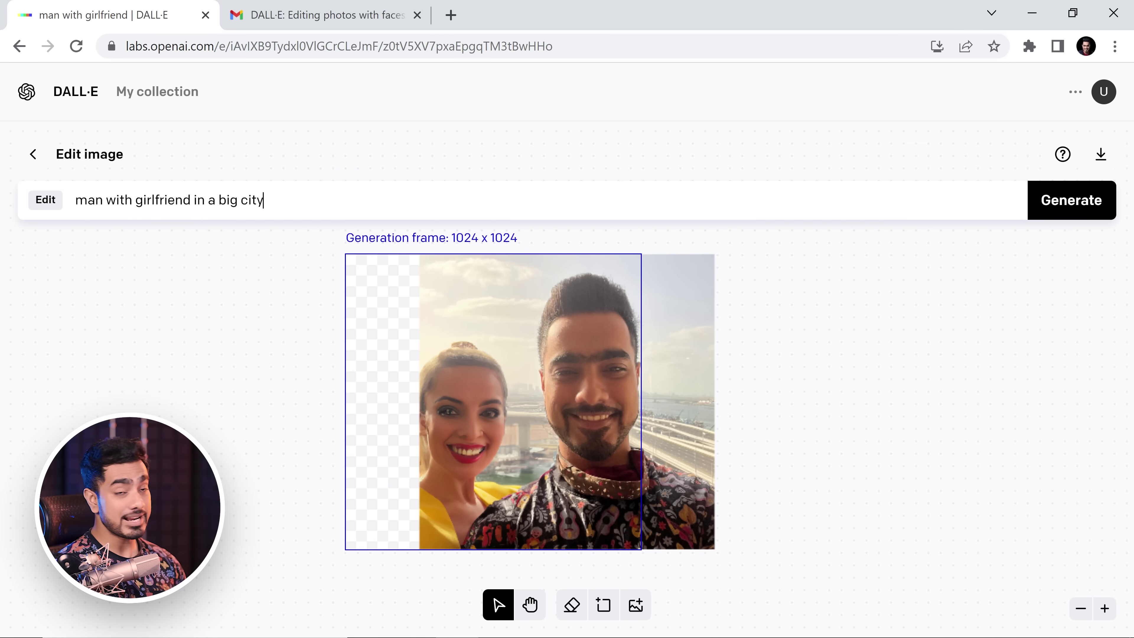
{"action": "left_click", "coordinate": [1066, 217]}
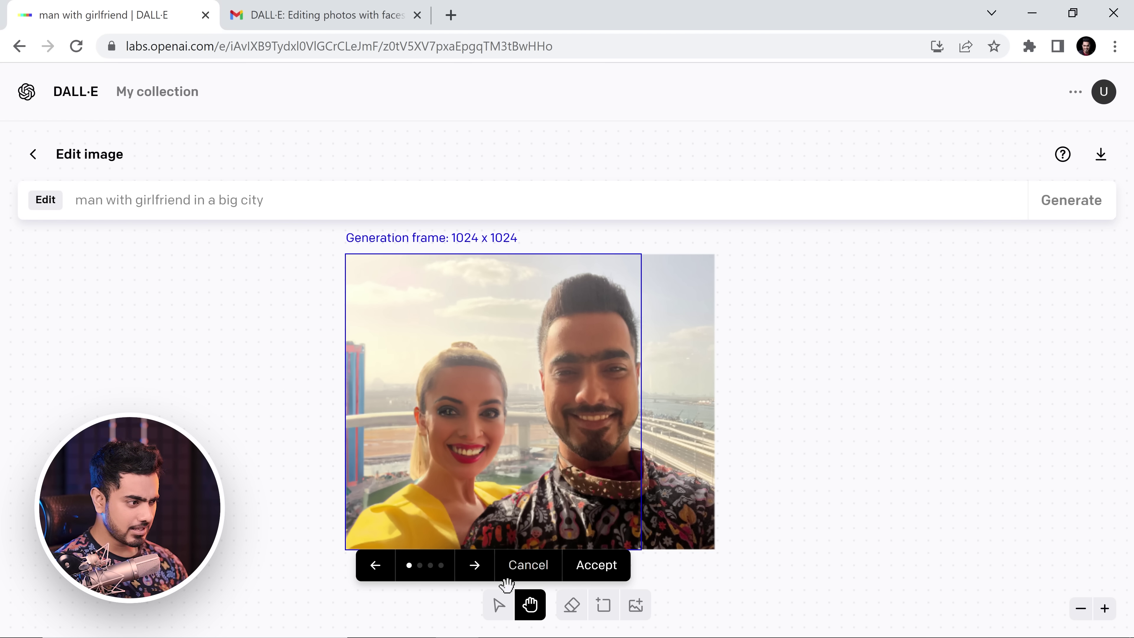
{"action": "left_click", "coordinate": [475, 570]}
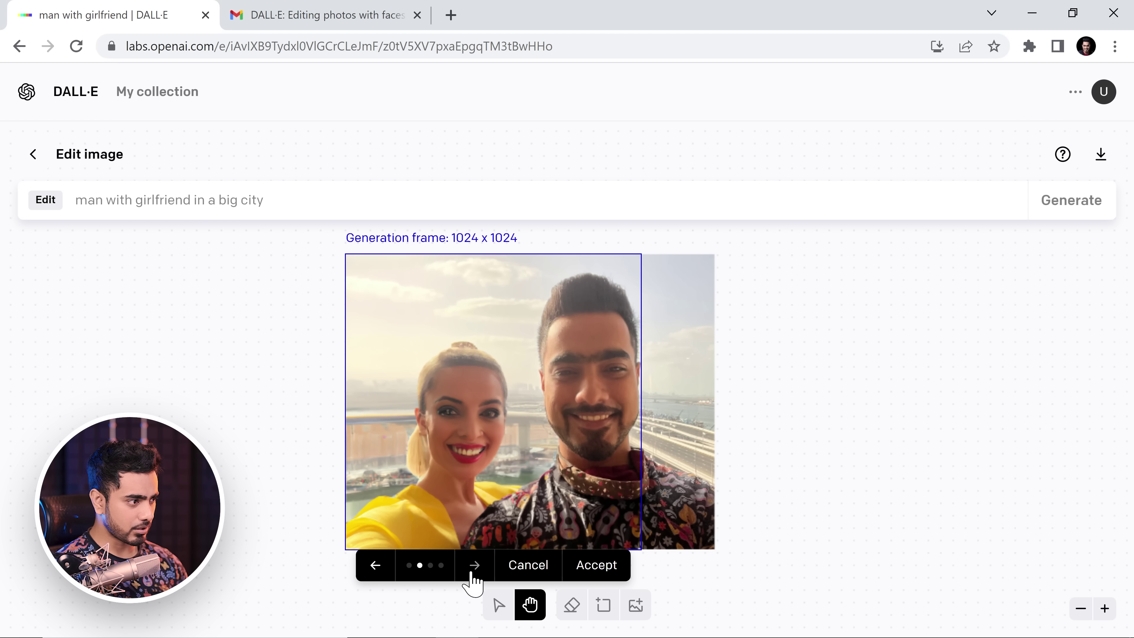
{"action": "left_click", "coordinate": [474, 566]}
{"action": "left_click", "coordinate": [474, 567]}
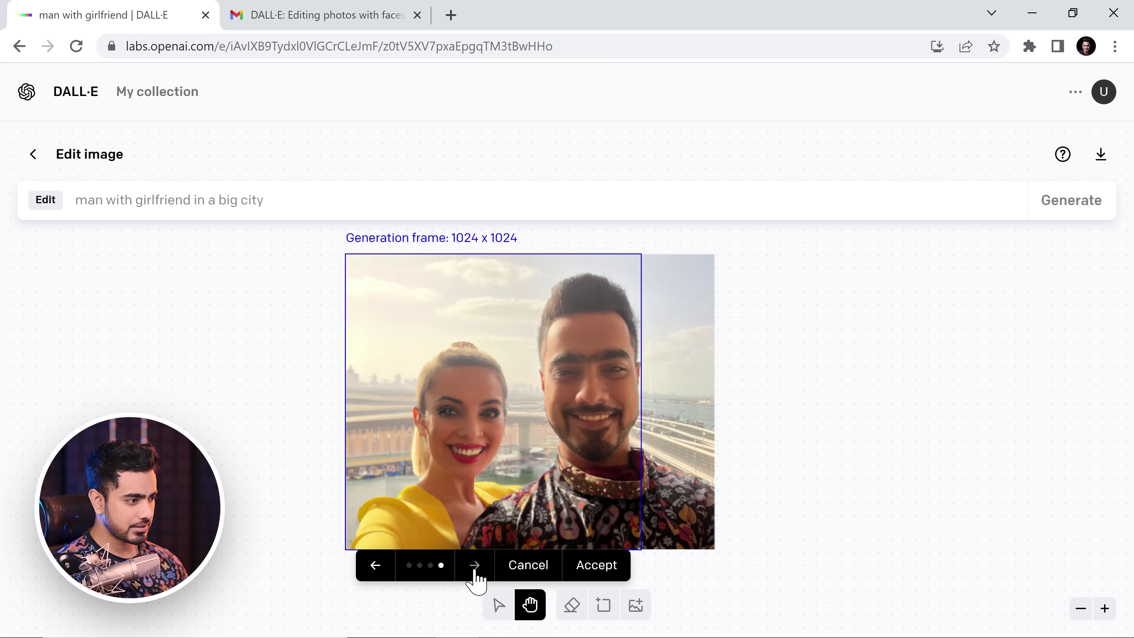
{"action": "left_click", "coordinate": [474, 568]}
{"action": "left_click", "coordinate": [474, 568]}
{"action": "left_click", "coordinate": [474, 569]}
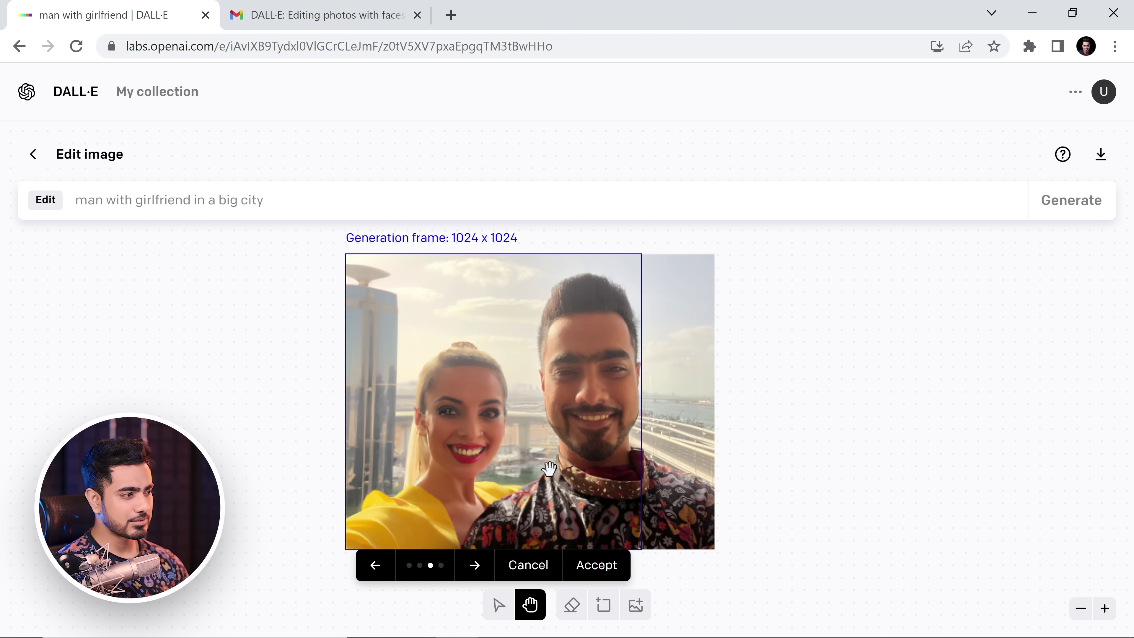
{"action": "key", "text": "Return"}
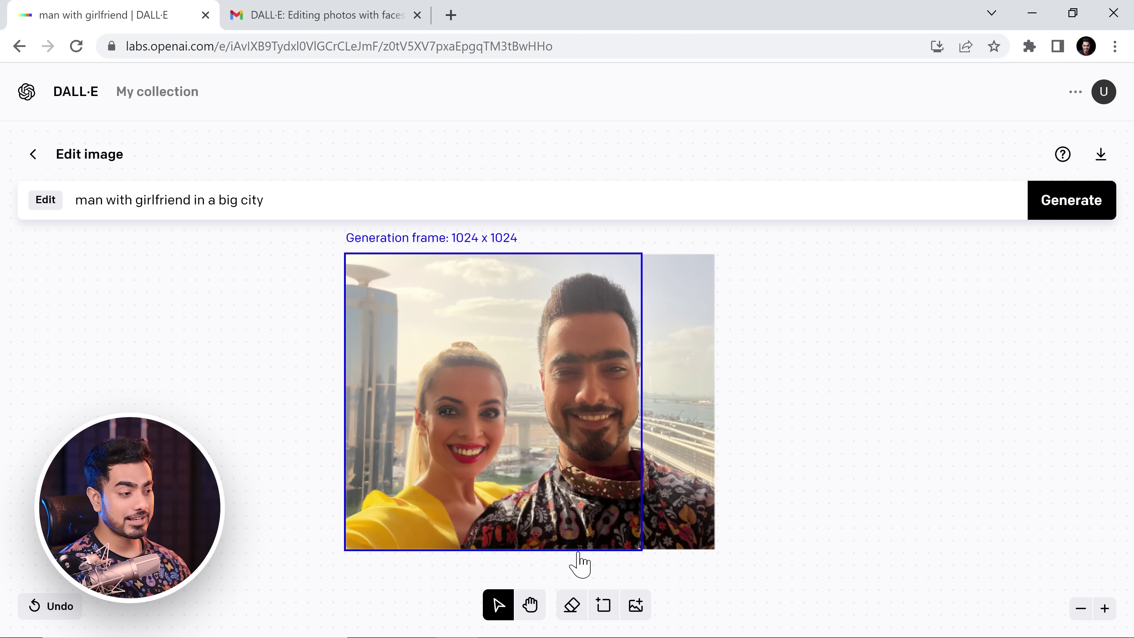
Erase the top and left side of the woman's hair and generate new hair.
{"action": "left_click", "coordinate": [571, 605]}
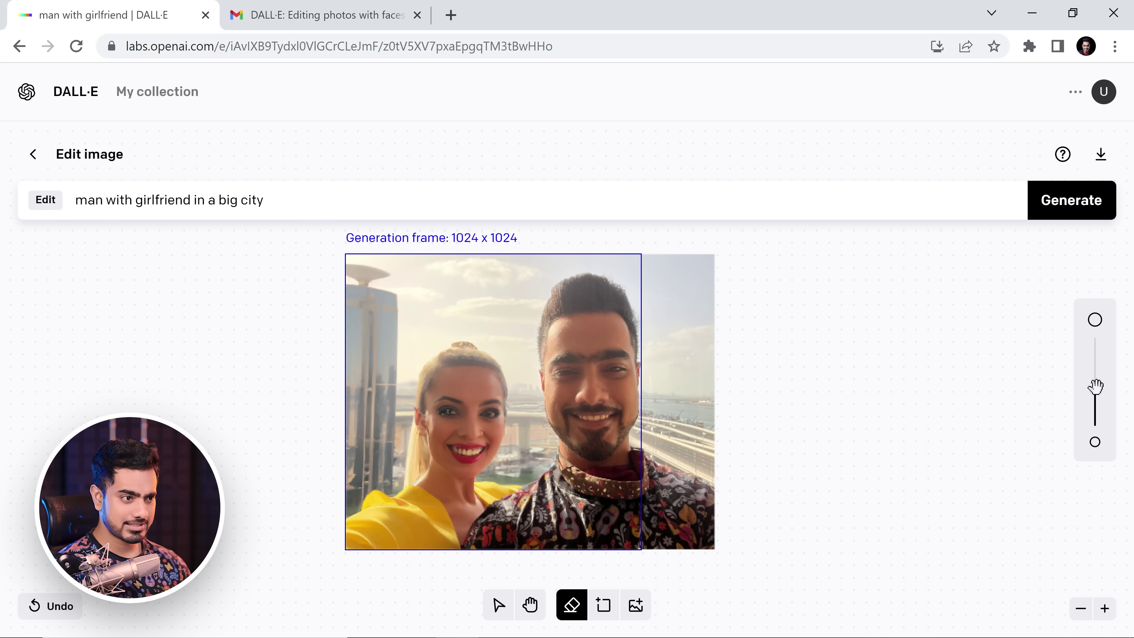
{"action": "mouse_move", "coordinate": [496, 340]}
{"action": "left_mouse_down"}
{"action": "mouse_move", "coordinate": [457, 362]}
{"action": "mouse_move", "coordinate": [475, 363]}
{"action": "left_mouse_up"}
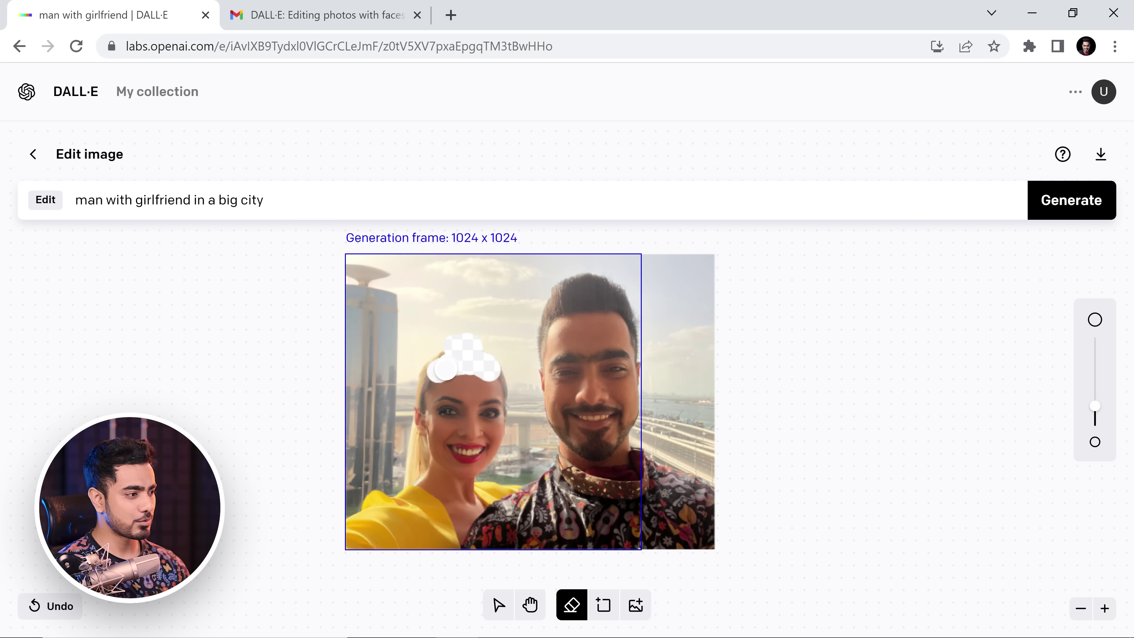
{"action": "left_click_drag", "start_coordinate": [426, 394], "coordinate": [419, 413]}
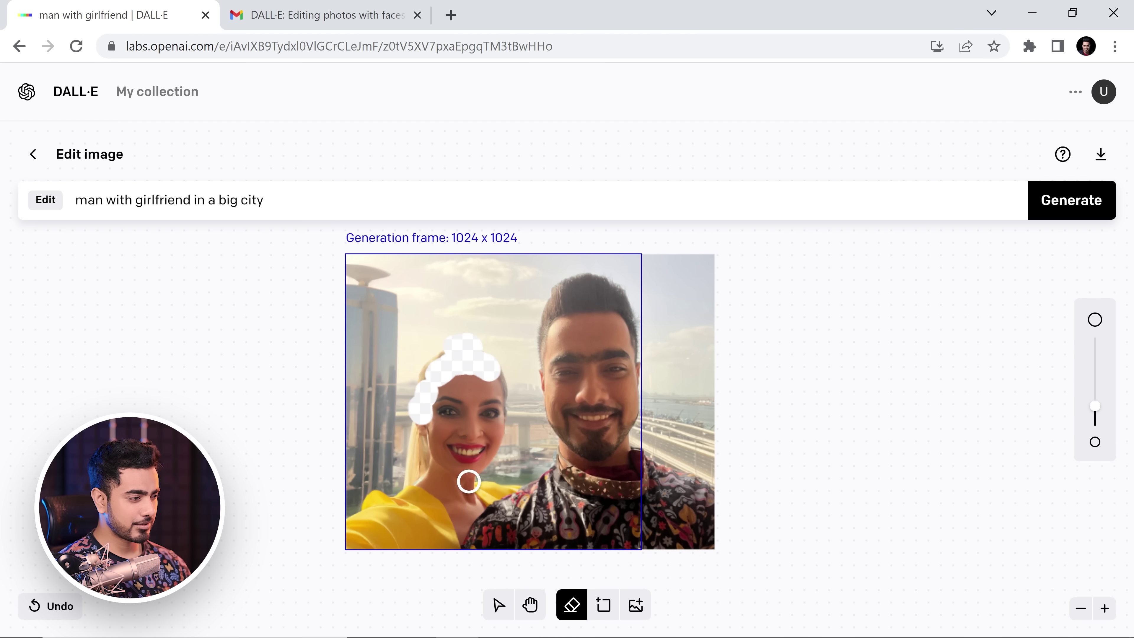
{"action": "left_click", "coordinate": [1083, 210]}
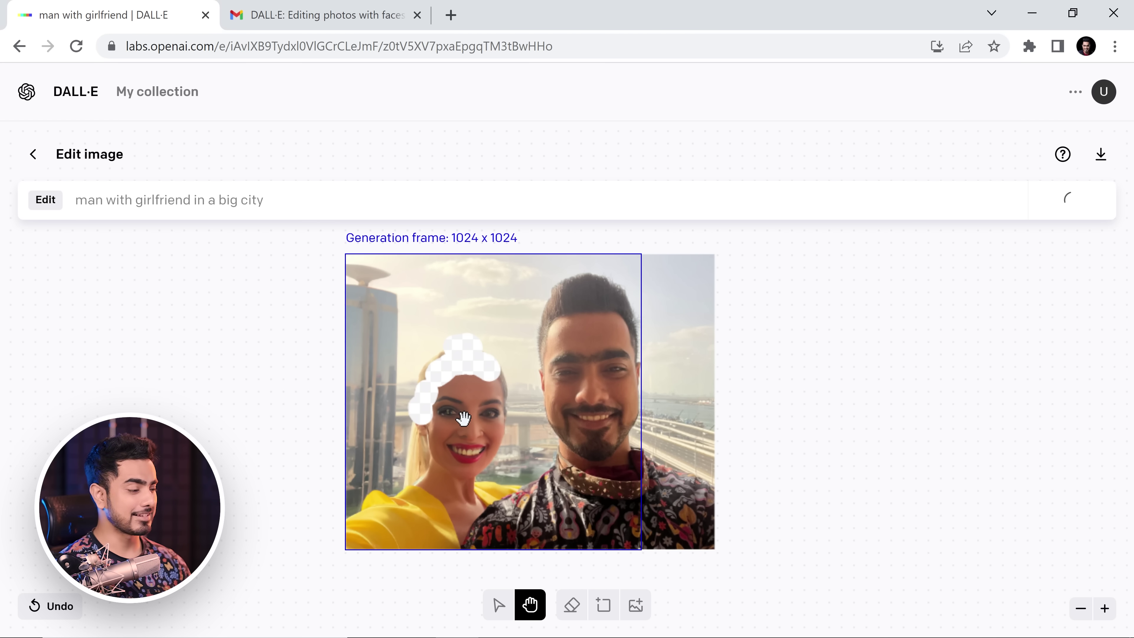
Accept the third hair option and save the image as a PNG in the Samples folder.
{"action": "left_click", "coordinate": [475, 565]}
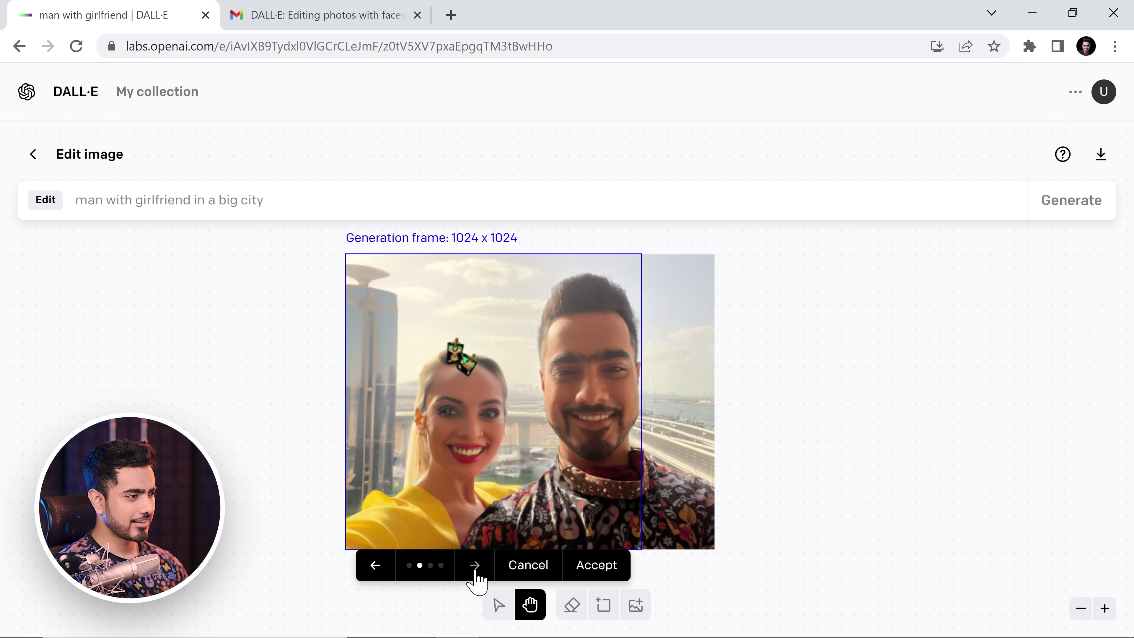
{"action": "left_click", "coordinate": [475, 565]}
{"action": "left_click", "coordinate": [475, 565]}
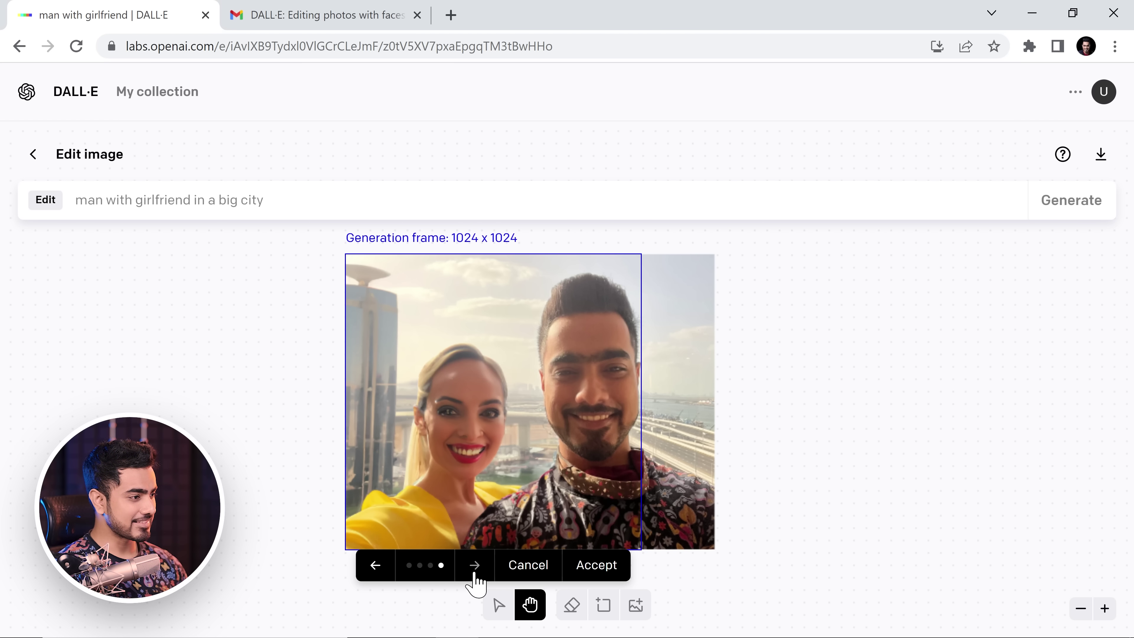
{"action": "left_click", "coordinate": [376, 571]}
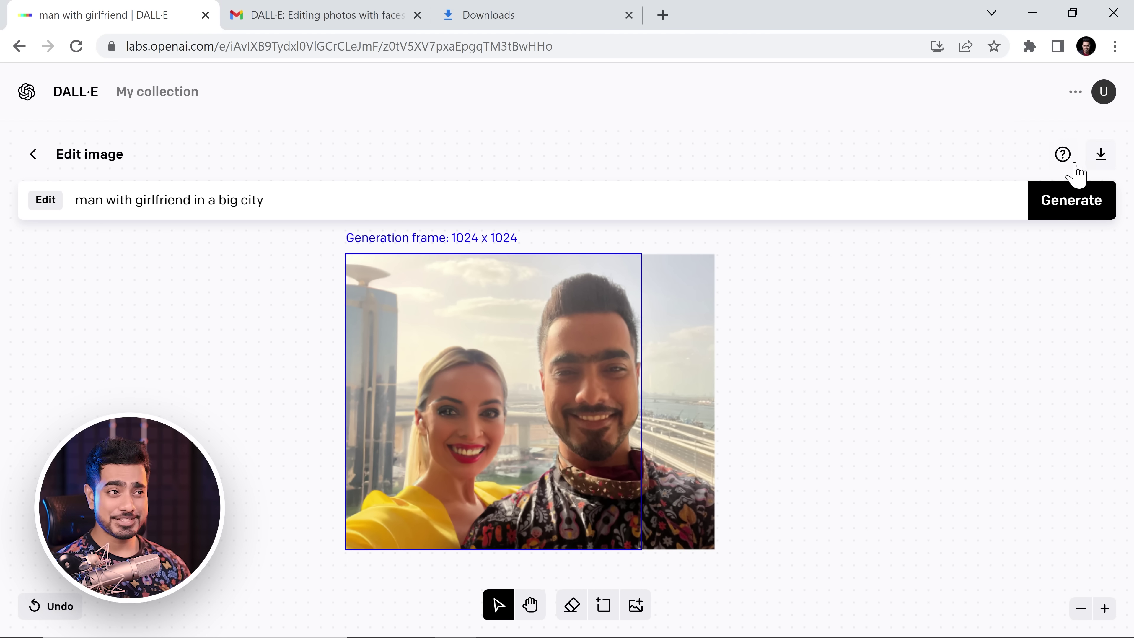
{"action": "left_click", "coordinate": [1100, 156]}
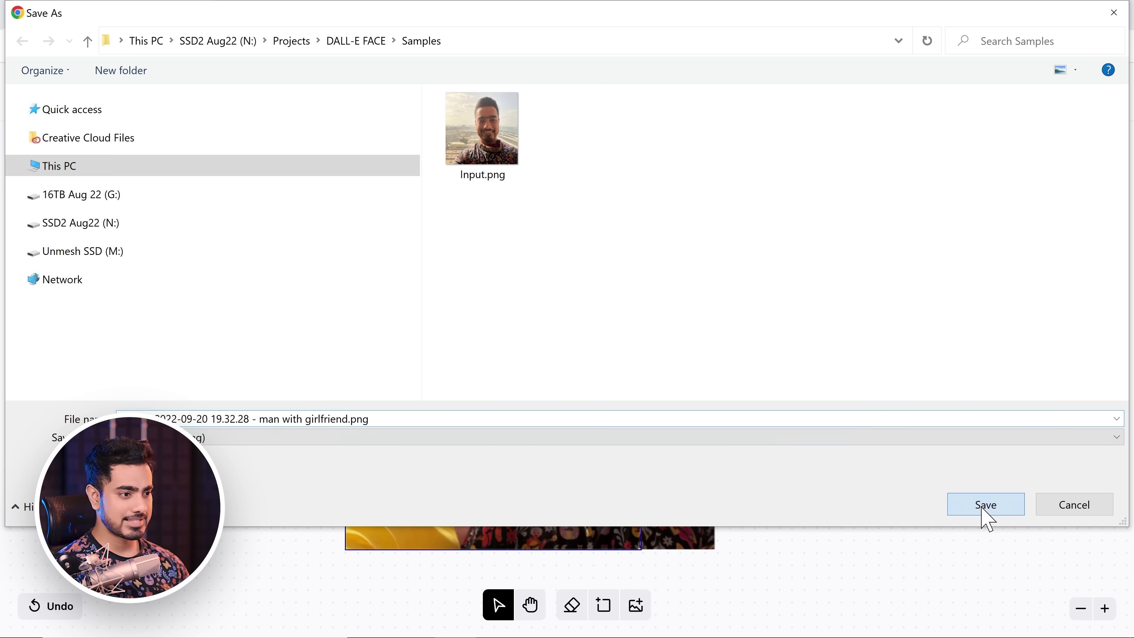
{"action": "left_click", "coordinate": [986, 509]}
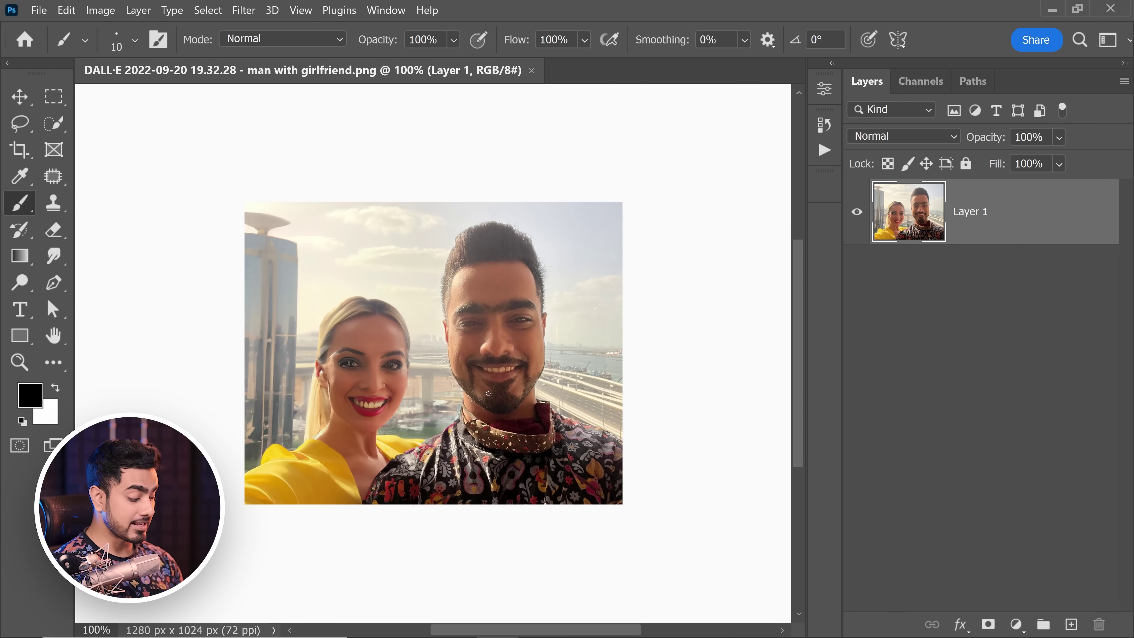
Crop the selfie to a free-ratio close-up around the woman.
{"action": "key", "text": "c"}
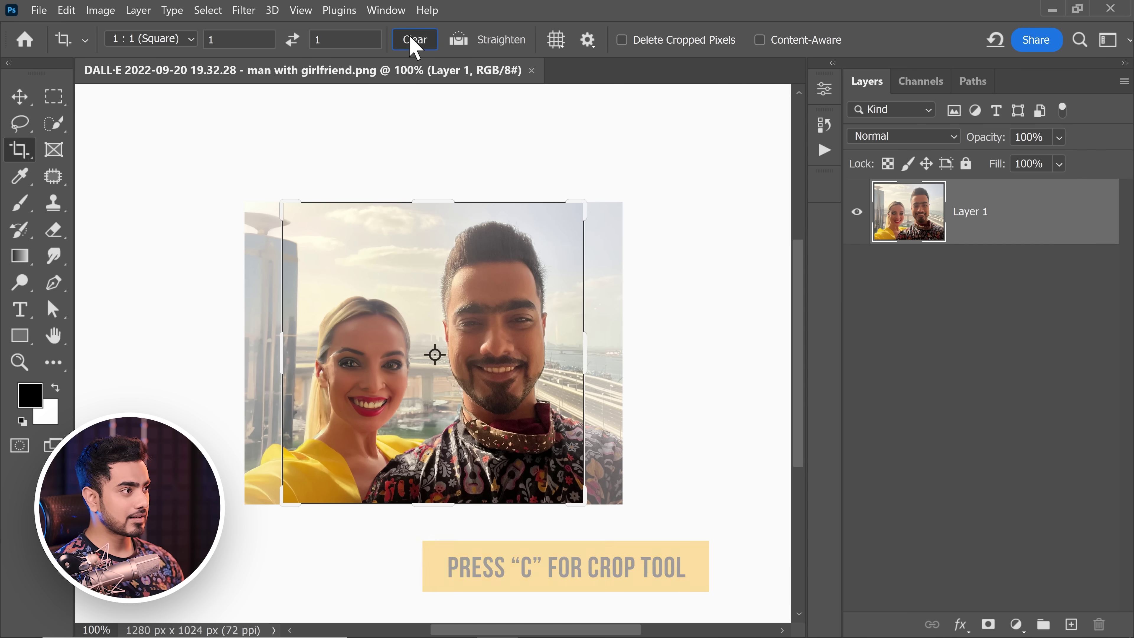
{"action": "left_click", "coordinate": [415, 39]}
{"action": "left_click_drag", "start_coordinate": [584, 357], "coordinate": [507, 360]}
{"action": "left_click_drag", "start_coordinate": [360, 353], "coordinate": [370, 357]}
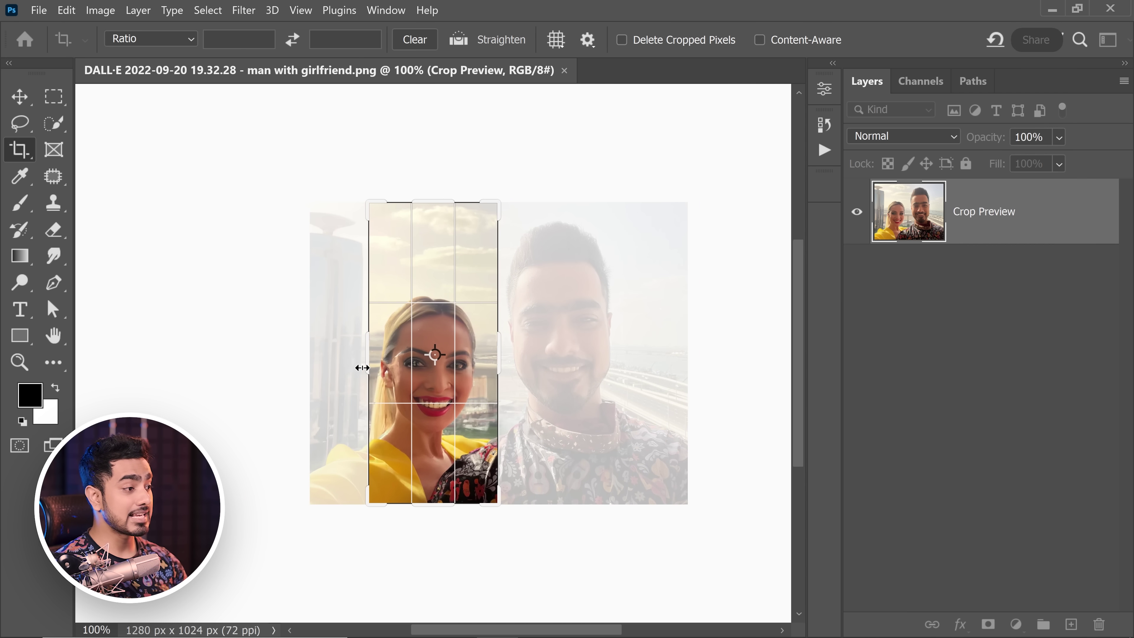
{"action": "key", "text": "Return"}
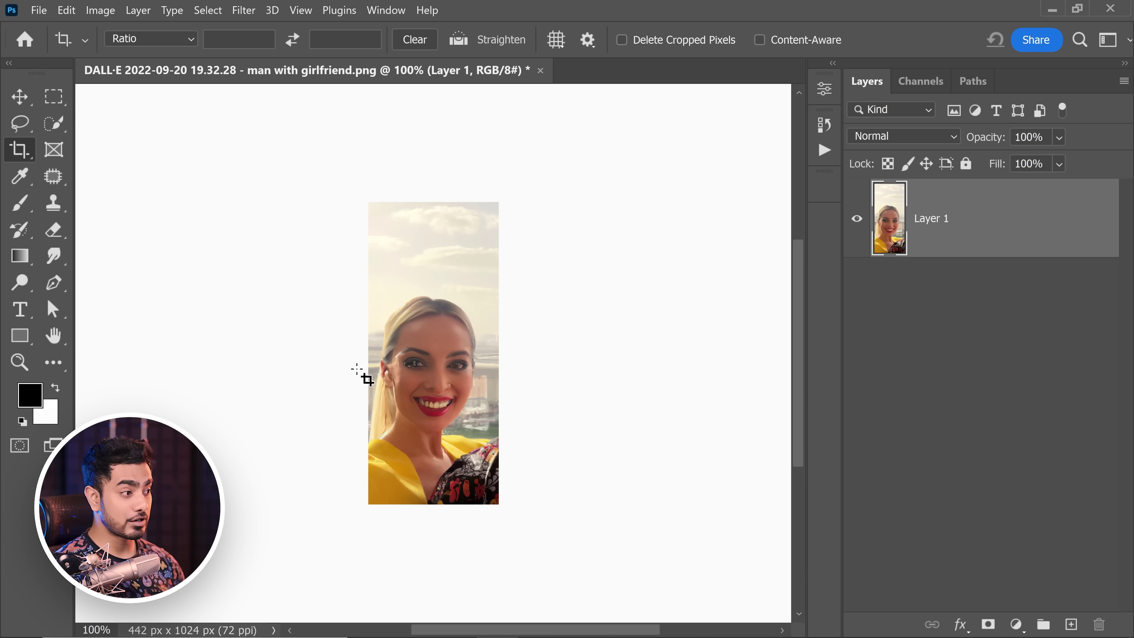
Quick Export the crop as a PNG, then undo the crop and fit the full selfie.
{"action": "left_click", "coordinate": [39, 11]}
{"action": "mouse_move", "coordinate": [165, 270]}
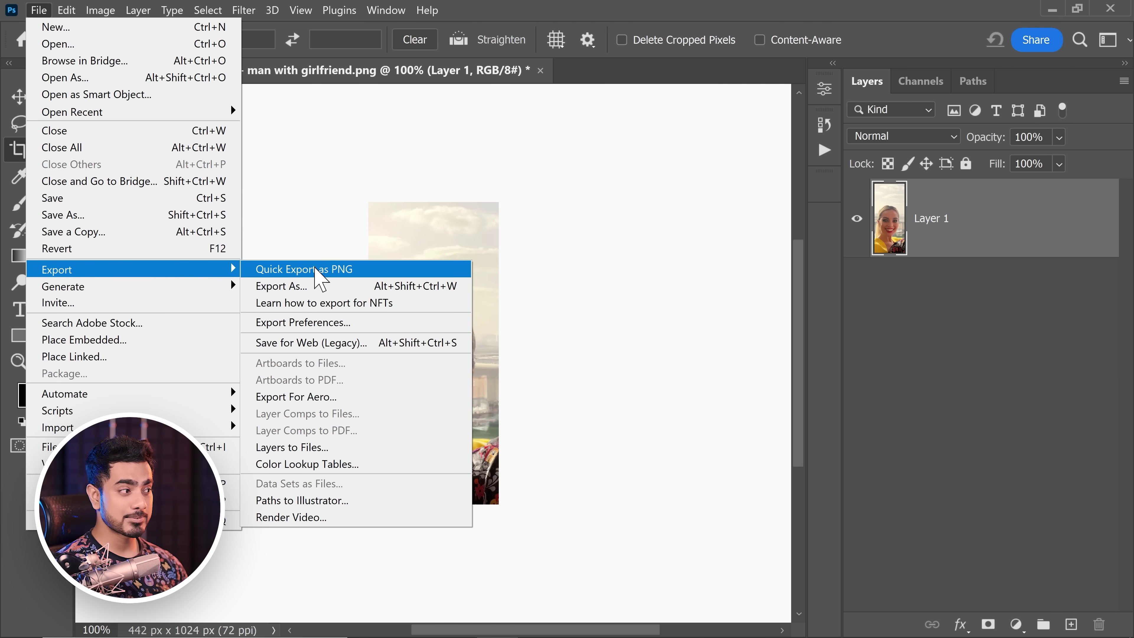
{"action": "left_click", "coordinate": [316, 269]}
{"action": "type", "text": "Cropped"}
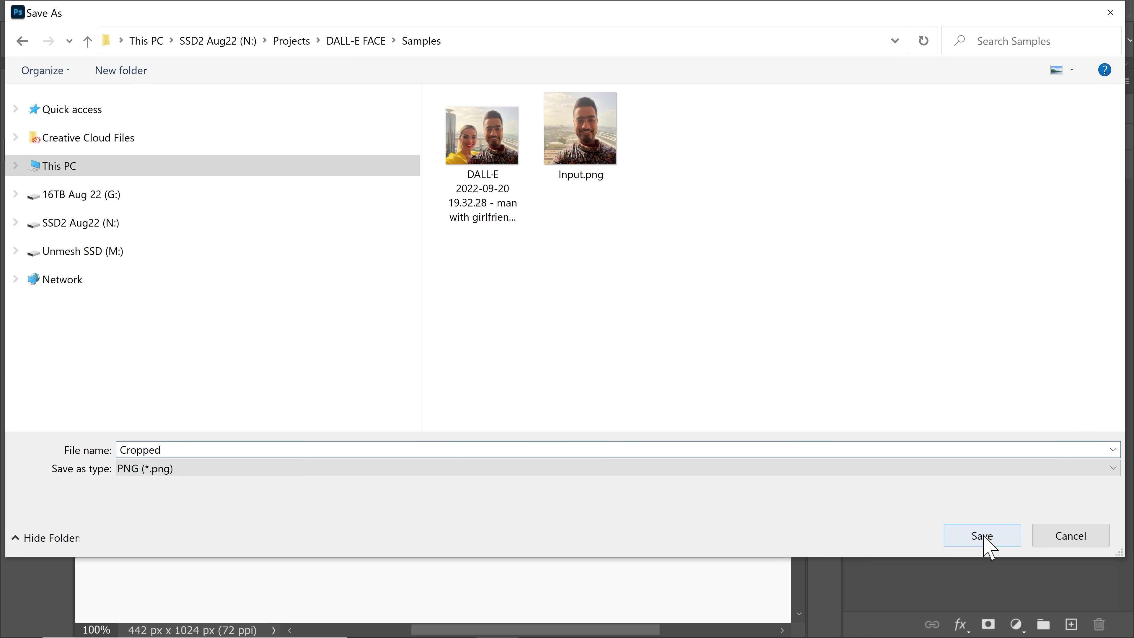
{"action": "left_click", "coordinate": [985, 538]}
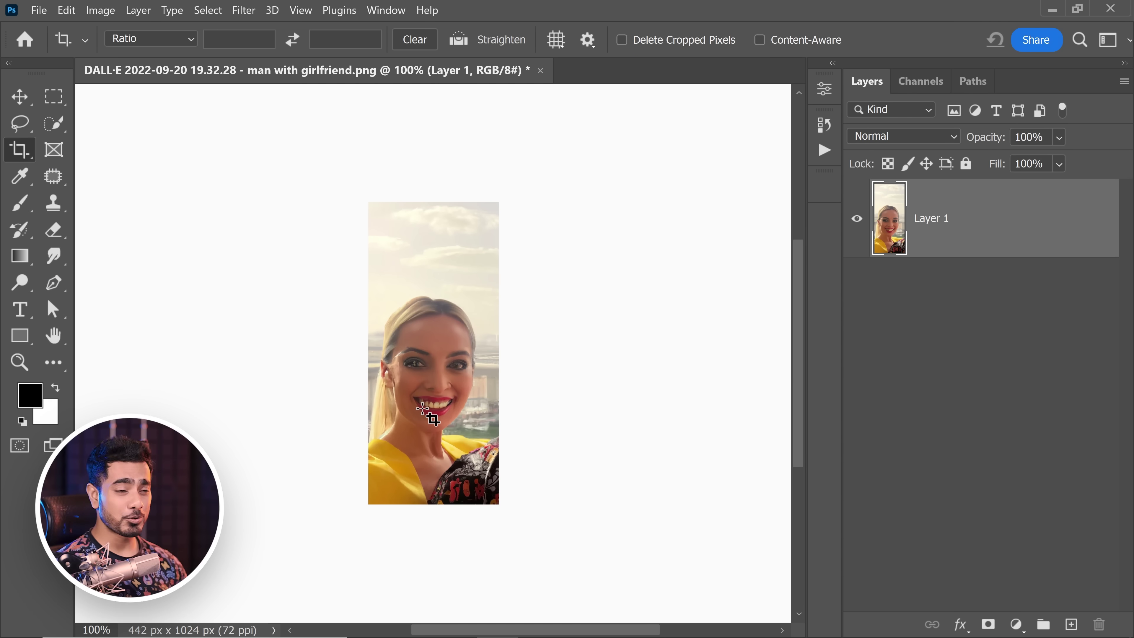
{"action": "key", "text": "ctrl+z"}
{"action": "key", "text": "ctrl+0"}
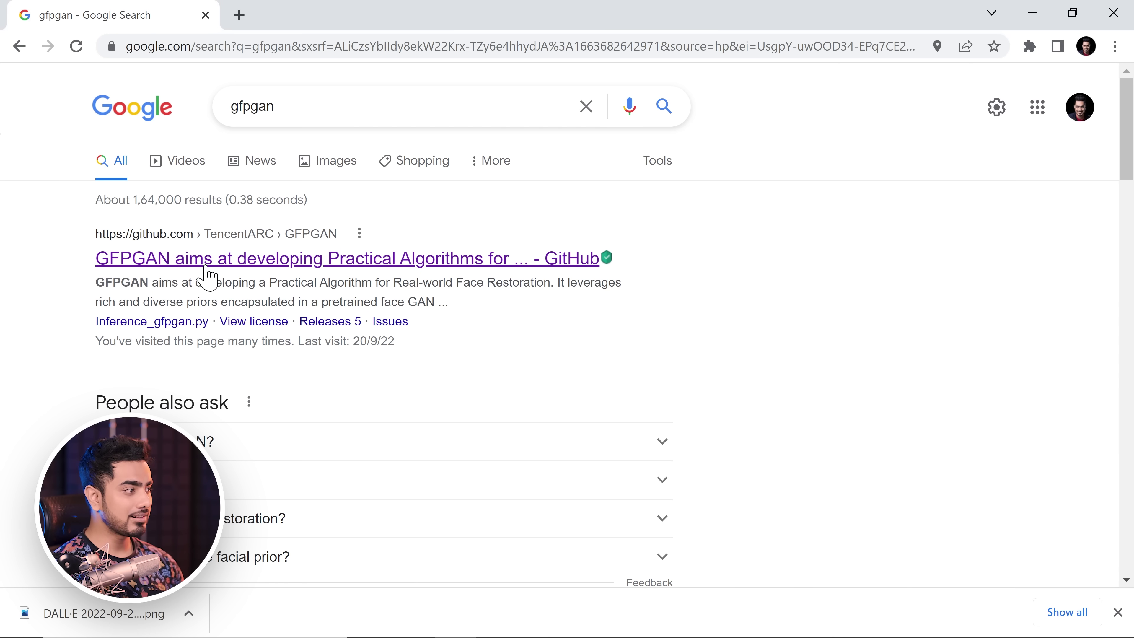
Open the GFPGAN GitHub repository and follow its README demo badge to Replicate's tencentarc/gfpgan page.
{"action": "left_click", "coordinate": [154, 250]}
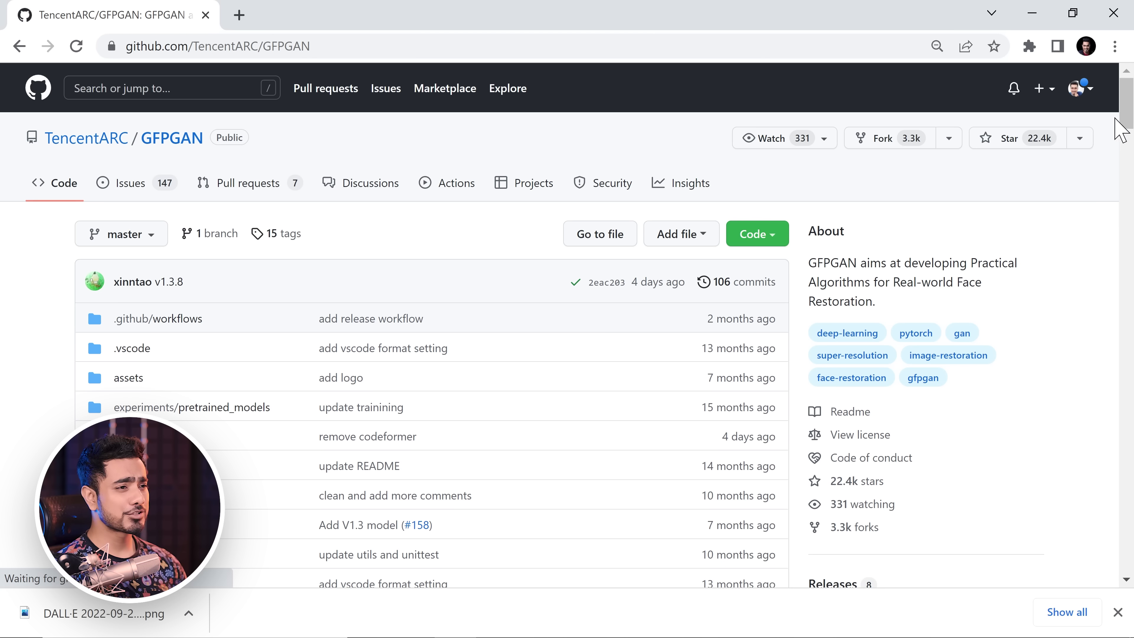
{"action": "left_click_drag", "start_coordinate": [1126, 120], "coordinate": [1121, 218]}
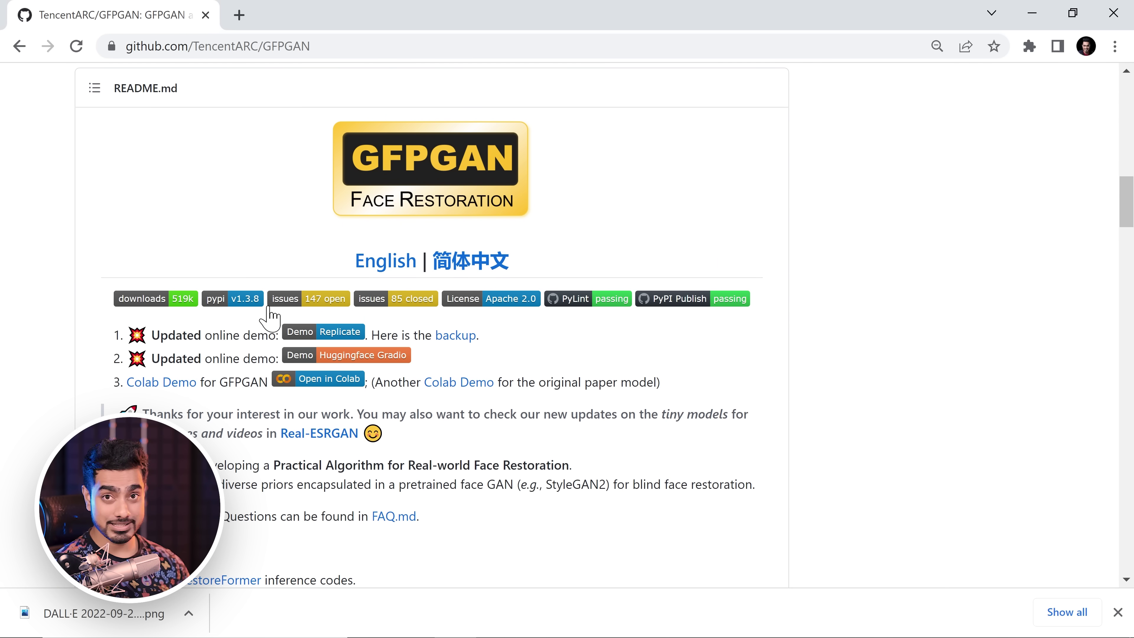
{"action": "left_click", "coordinate": [291, 334]}
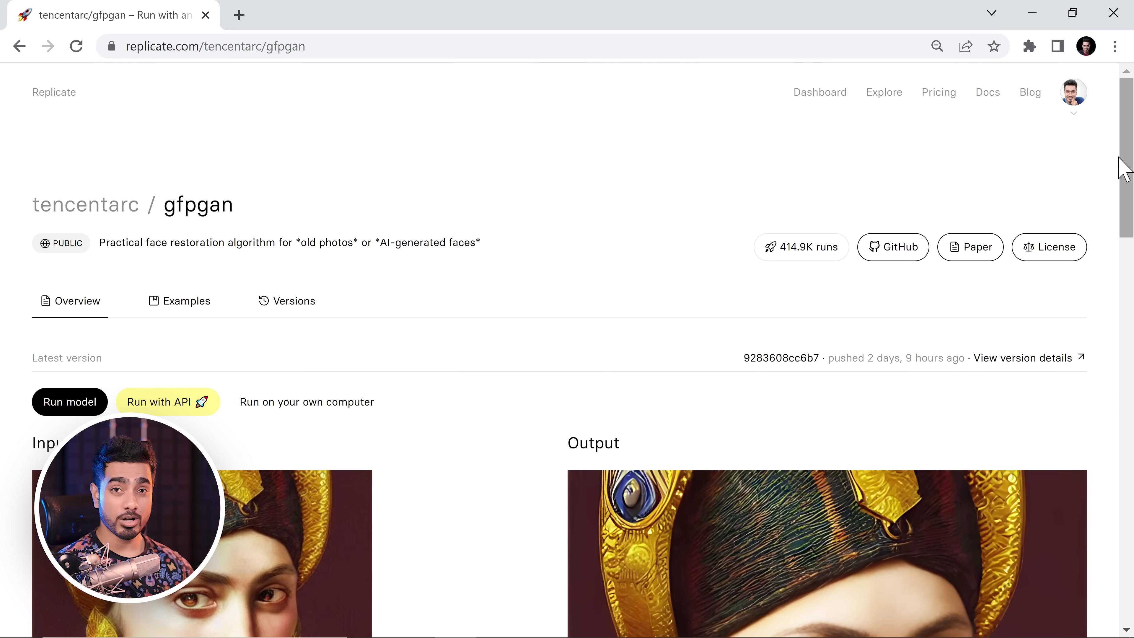
{"action": "left_click_drag", "start_coordinate": [1132, 172], "coordinate": [1114, 256]}
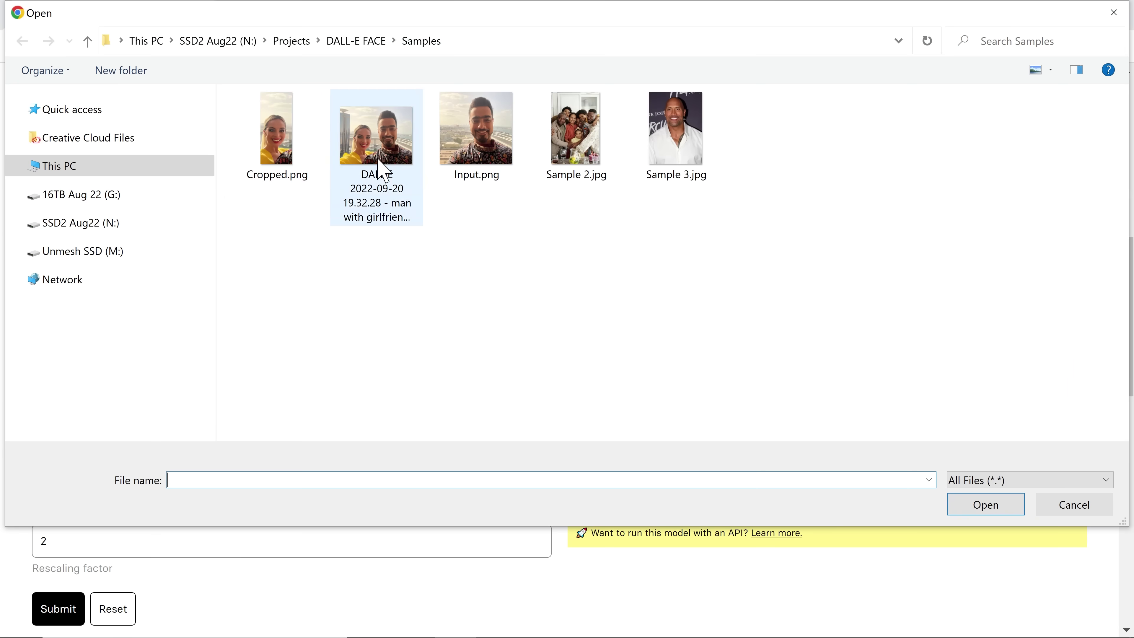
Upload Cropped.png to GFPGAN v1.4 and run face restoration on it.
{"action": "left_click", "coordinate": [313, 181]}
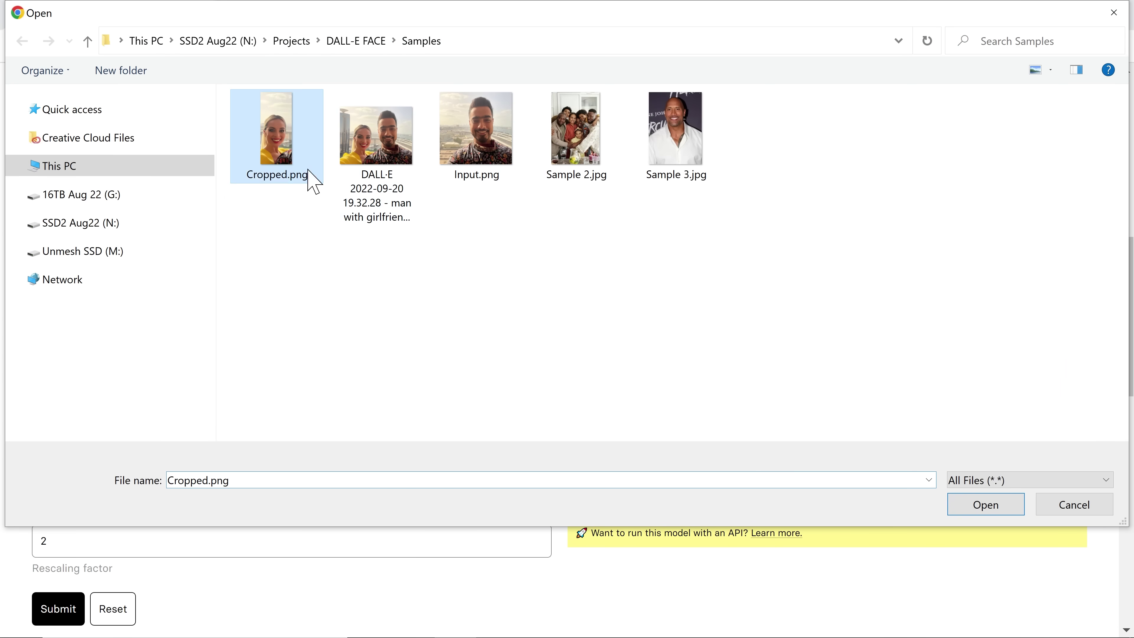
{"action": "left_click", "coordinate": [986, 507]}
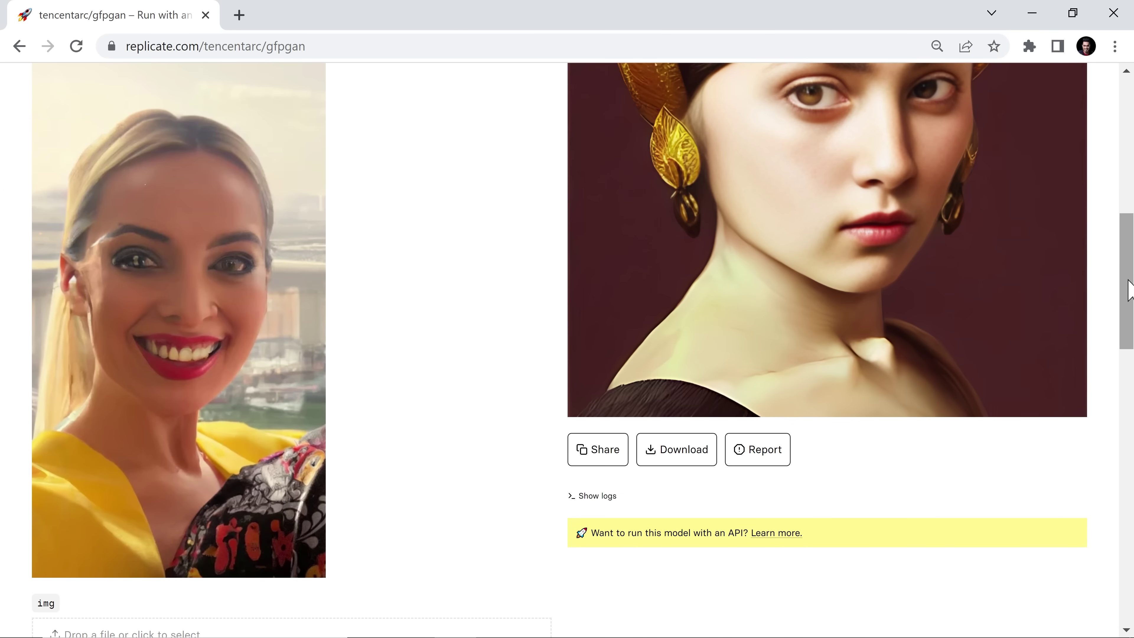
{"action": "left_click_drag", "start_coordinate": [1129, 286], "coordinate": [1125, 384]}
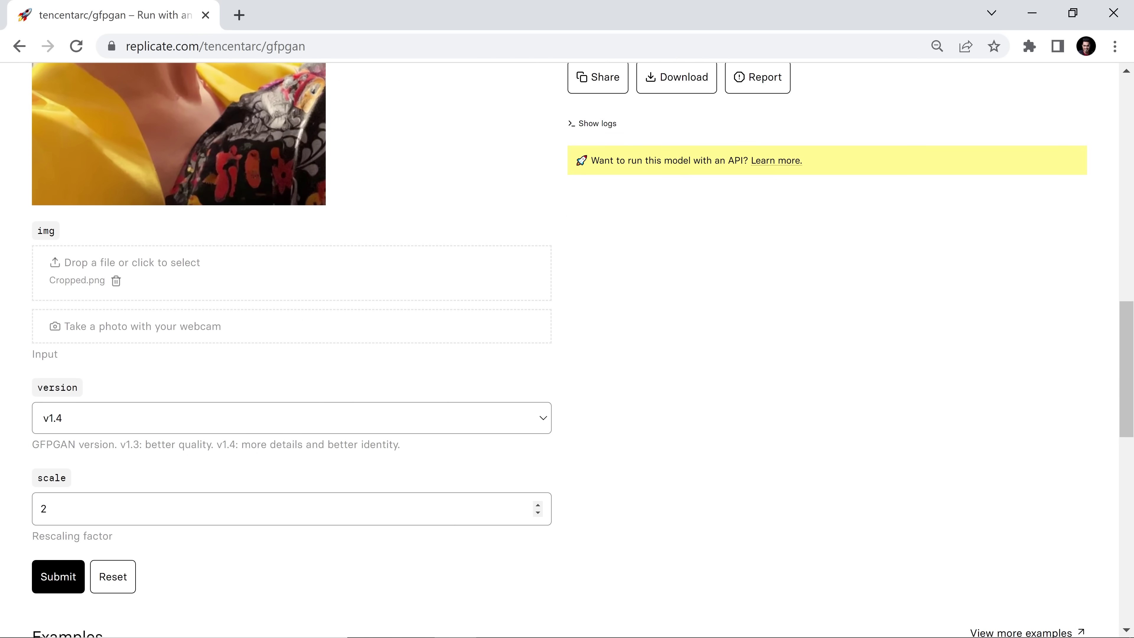
{"action": "left_click", "coordinate": [58, 576]}
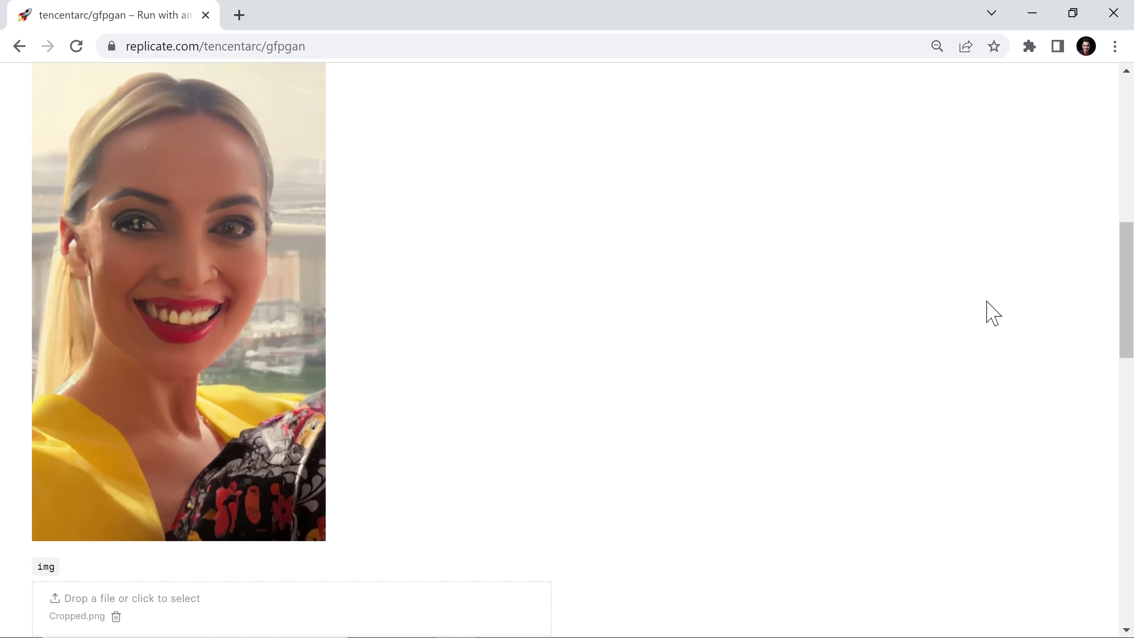
Compare the input photo with the sharper restored output of the woman's face.
{"action": "scroll", "coordinate": [536, 322], "scroll_direction": "down", "scroll_amount": 6}
{"action": "scroll", "coordinate": [535, 322], "scroll_direction": "down", "scroll_amount": 3}
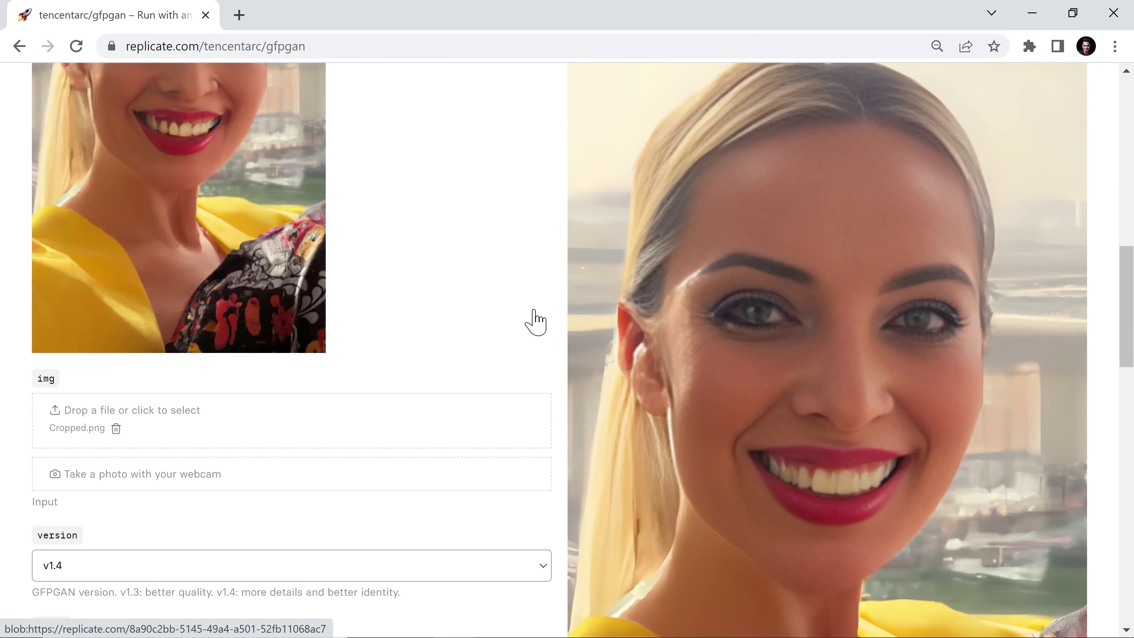
{"action": "scroll", "coordinate": [235, 291], "scroll_direction": "up", "scroll_amount": 7}
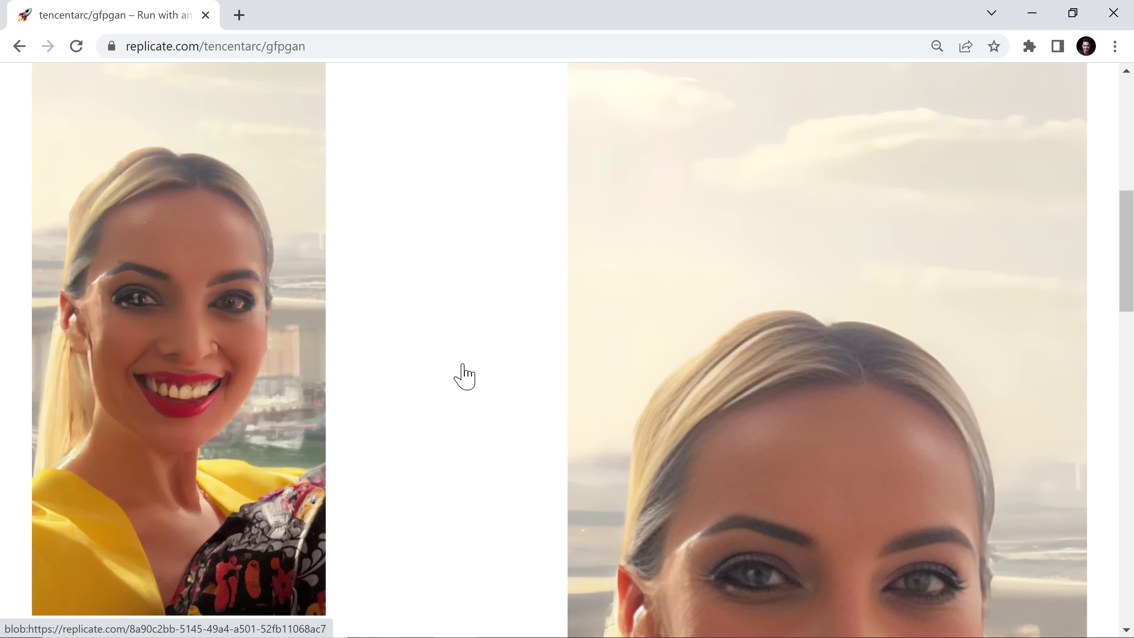
{"action": "scroll", "coordinate": [835, 426], "scroll_direction": "down", "scroll_amount": 8}
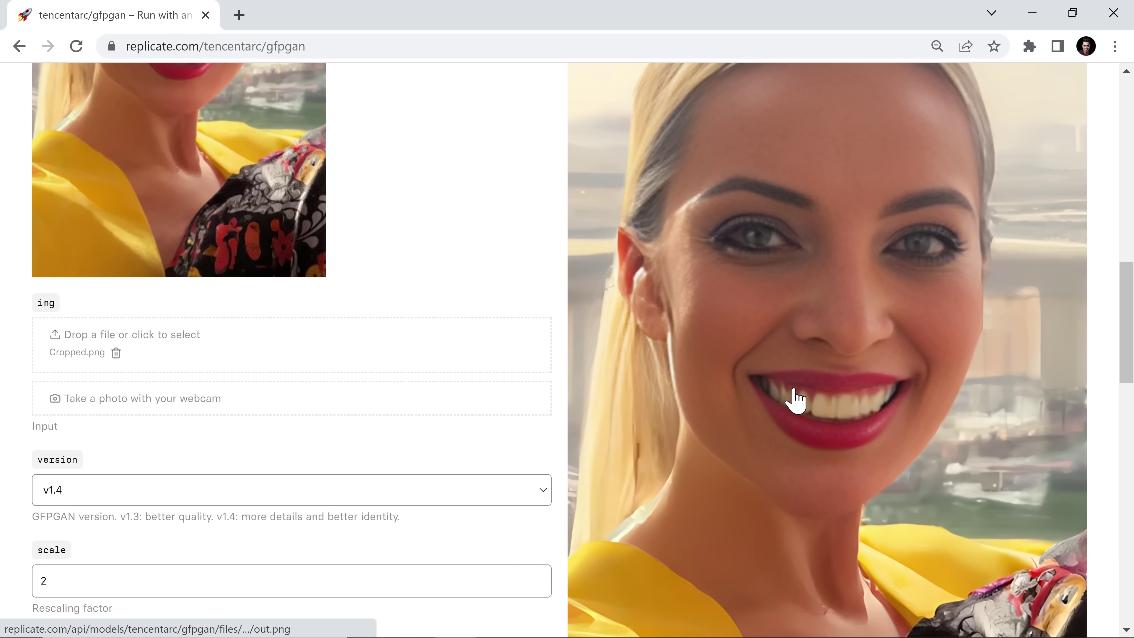
{"action": "scroll", "coordinate": [826, 402], "scroll_direction": "up", "scroll_amount": 1}
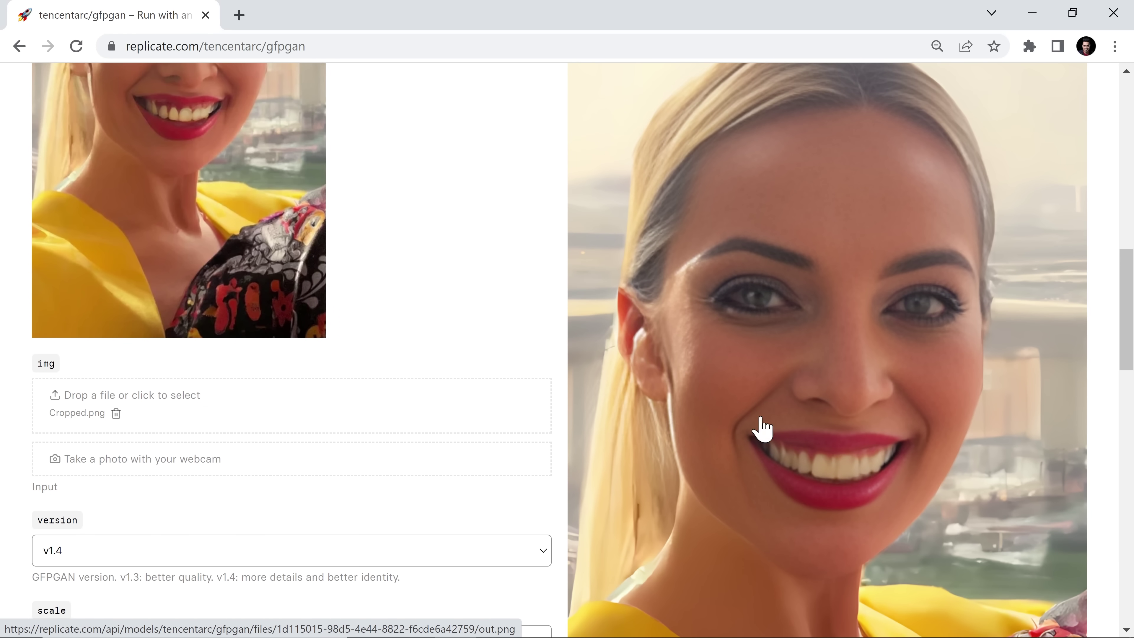
{"action": "scroll", "coordinate": [759, 411], "scroll_direction": "up", "scroll_amount": 3}
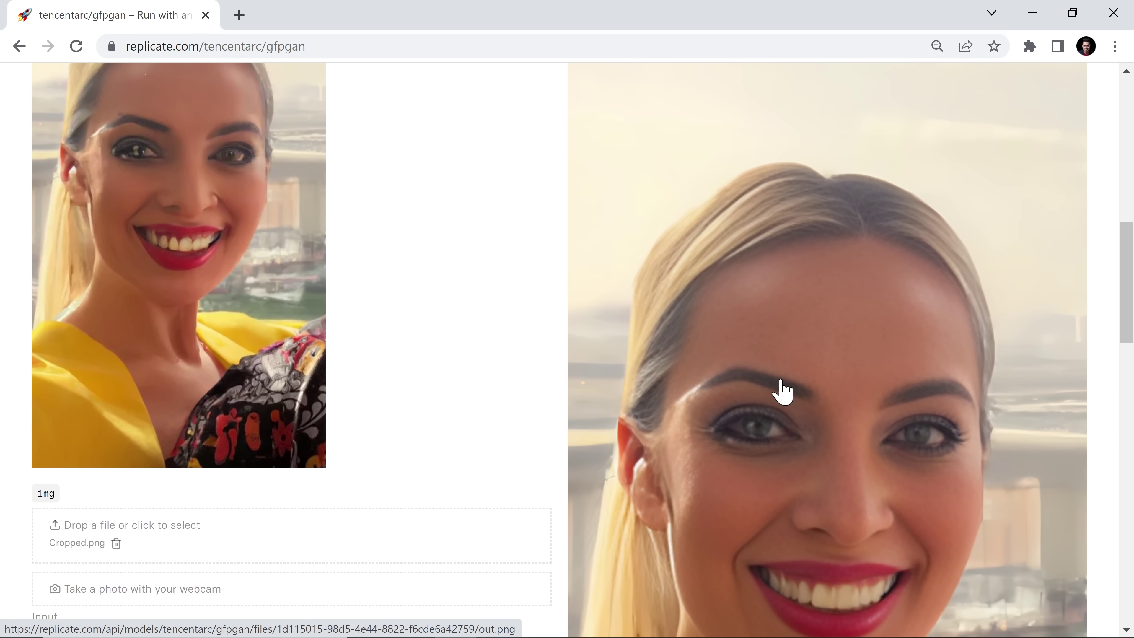
{"action": "scroll", "coordinate": [824, 488], "scroll_direction": "down", "scroll_amount": 1}
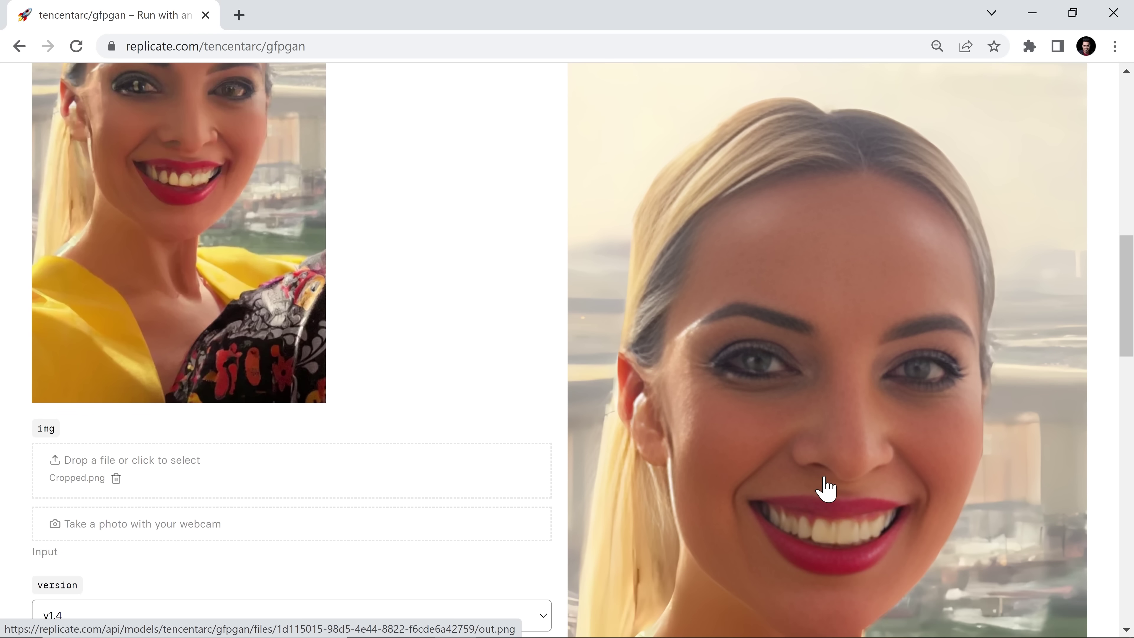
{"action": "scroll", "coordinate": [410, 249], "scroll_direction": "up", "scroll_amount": 3}
{"action": "scroll", "coordinate": [410, 248], "scroll_direction": "down", "scroll_amount": 4}
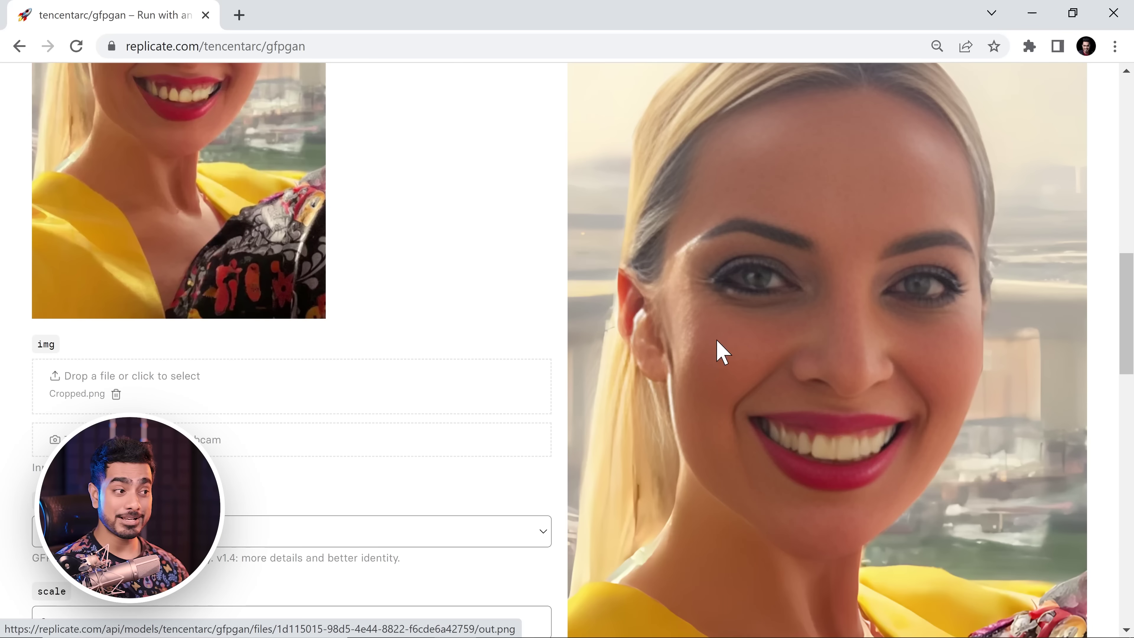
{"action": "right_click", "coordinate": [716, 356]}
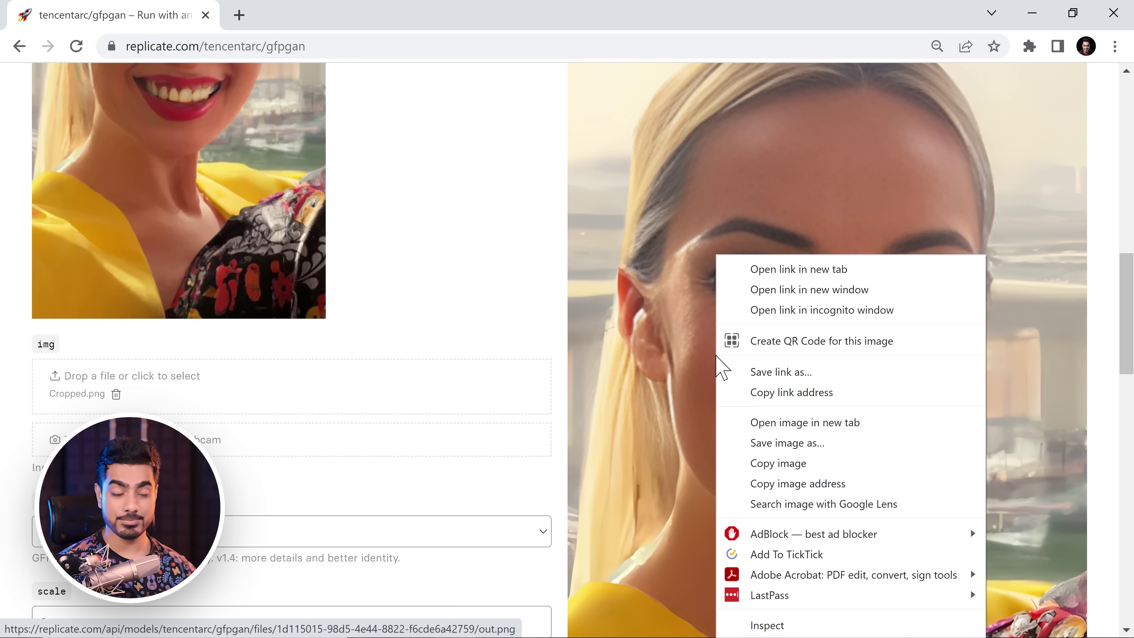
Save the restored face as out.png in Samples and place it over the woman's face in the selfie.
{"action": "left_click", "coordinate": [797, 445]}
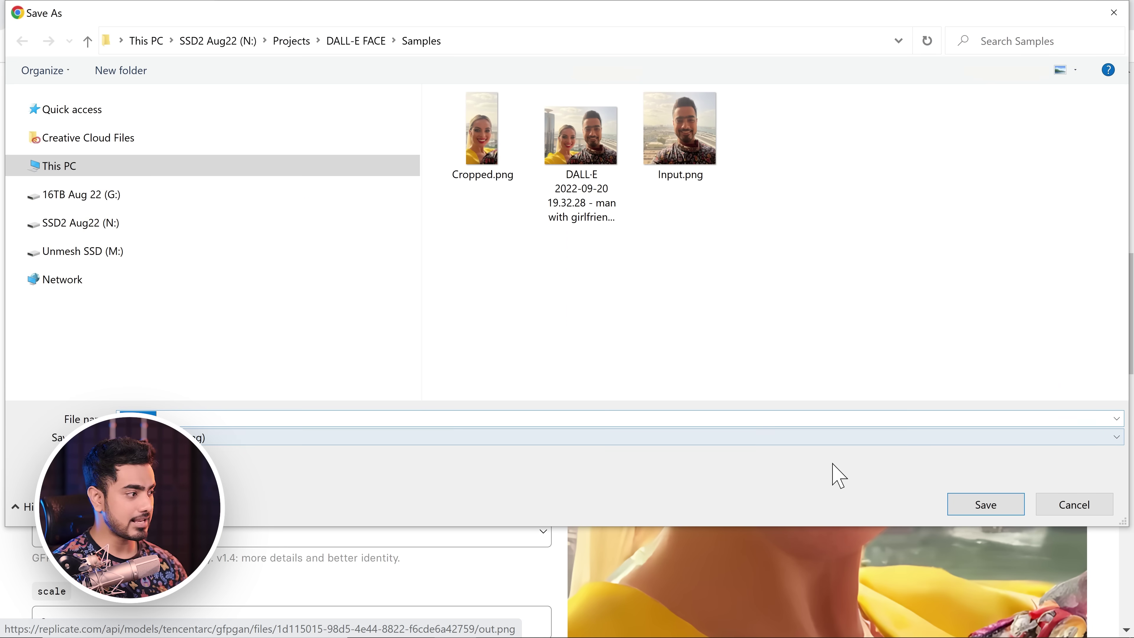
{"action": "left_click", "coordinate": [985, 505]}
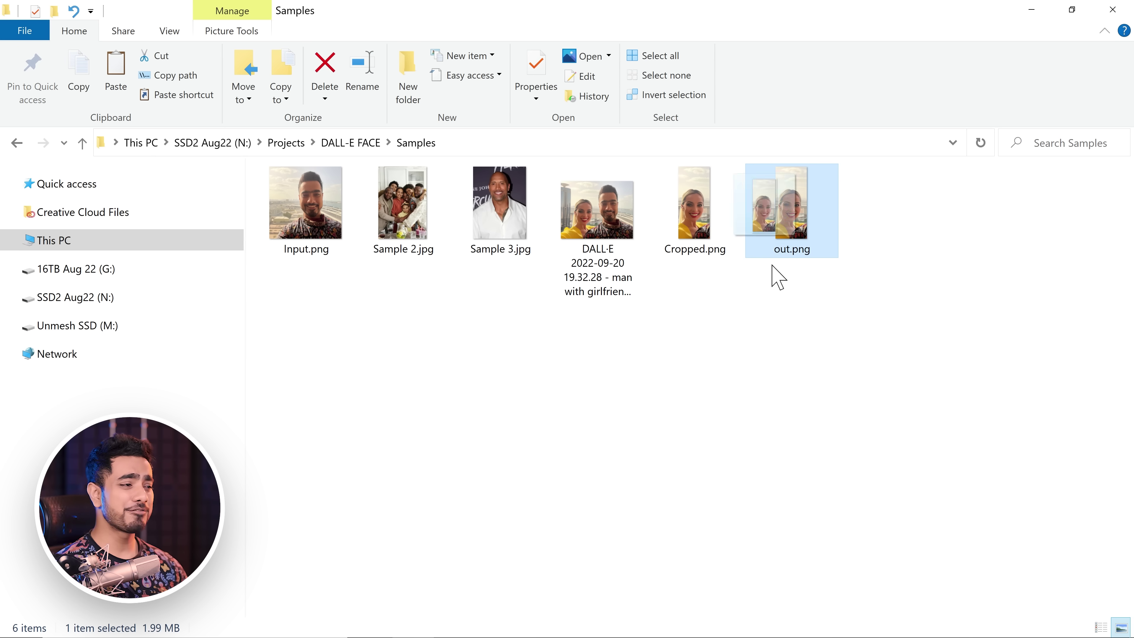
{"action": "left_click_drag", "start_coordinate": [782, 250], "coordinate": [377, 377]}
{"action": "left_click_drag", "start_coordinate": [447, 378], "coordinate": [353, 379]}
Commit the out layer with Normal blend mode, switch to the Move tool, and zoom out.
{"action": "key", "text": "Return"}
{"action": "key", "text": "c"}
{"action": "left_click", "coordinate": [906, 136]}
{"action": "left_click", "coordinate": [903, 136]}
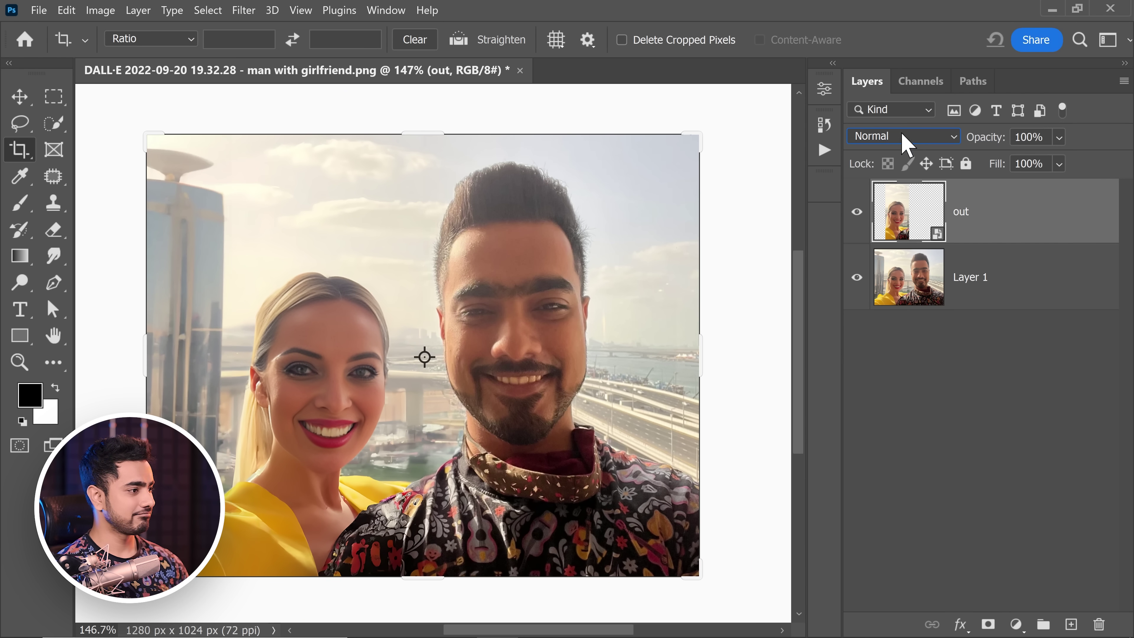
{"action": "key", "text": "v"}
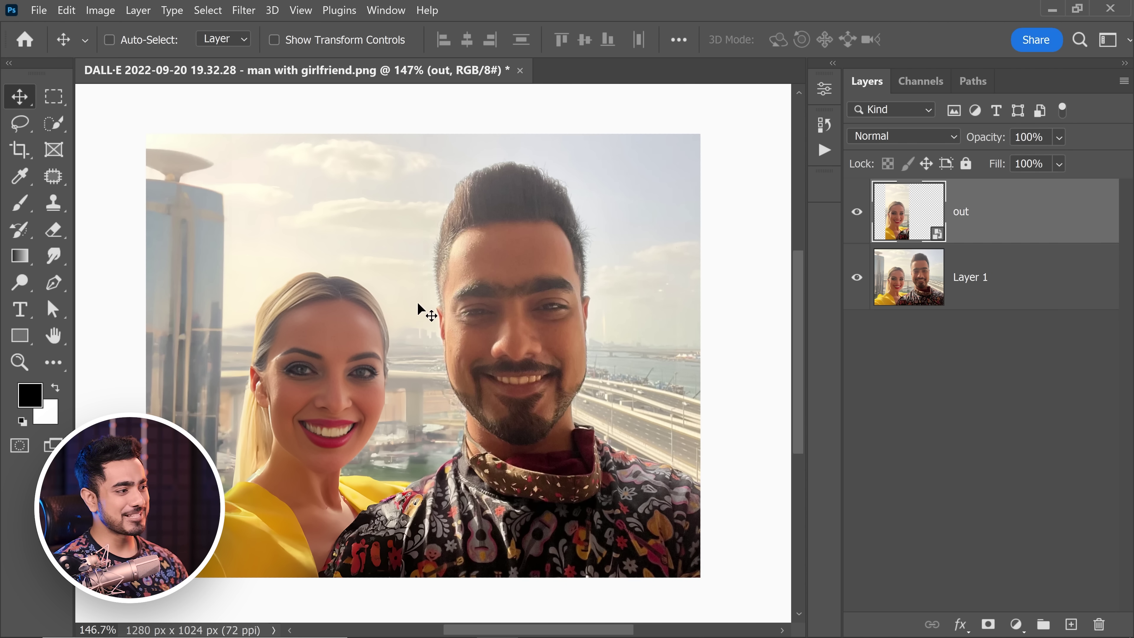
{"action": "key", "text": "ctrl+minus"}
{"action": "key", "text": "ctrl+minus"}
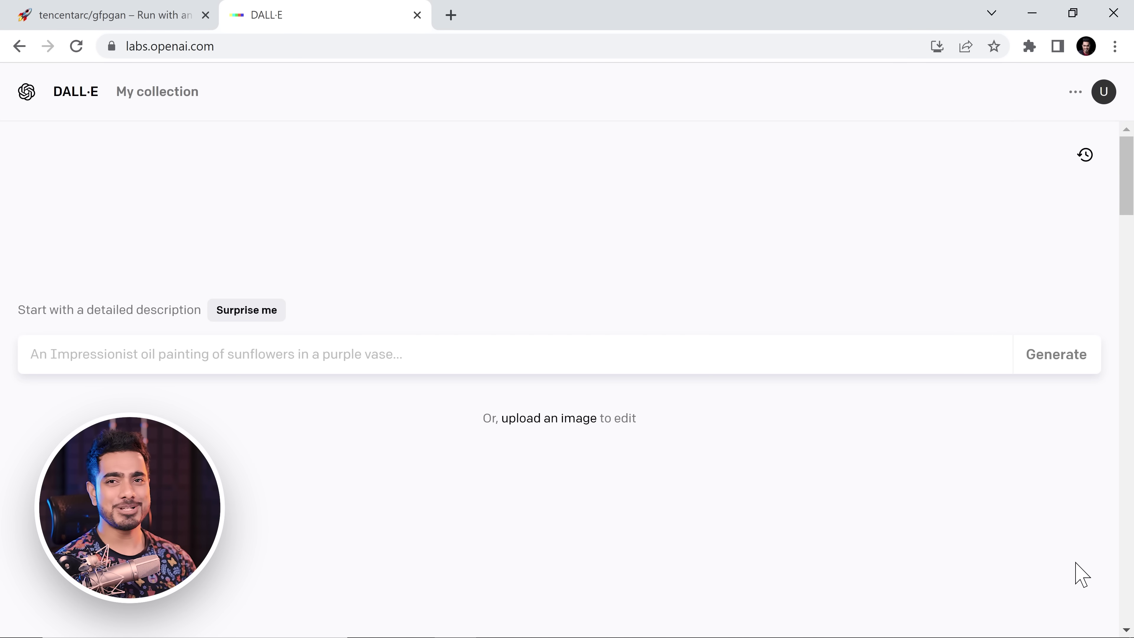
Upload Sample 2, erase the little girl in the centre, and generate fills for 'group photo'.
{"action": "left_click", "coordinate": [551, 420]}
{"action": "left_click", "coordinate": [985, 504]}
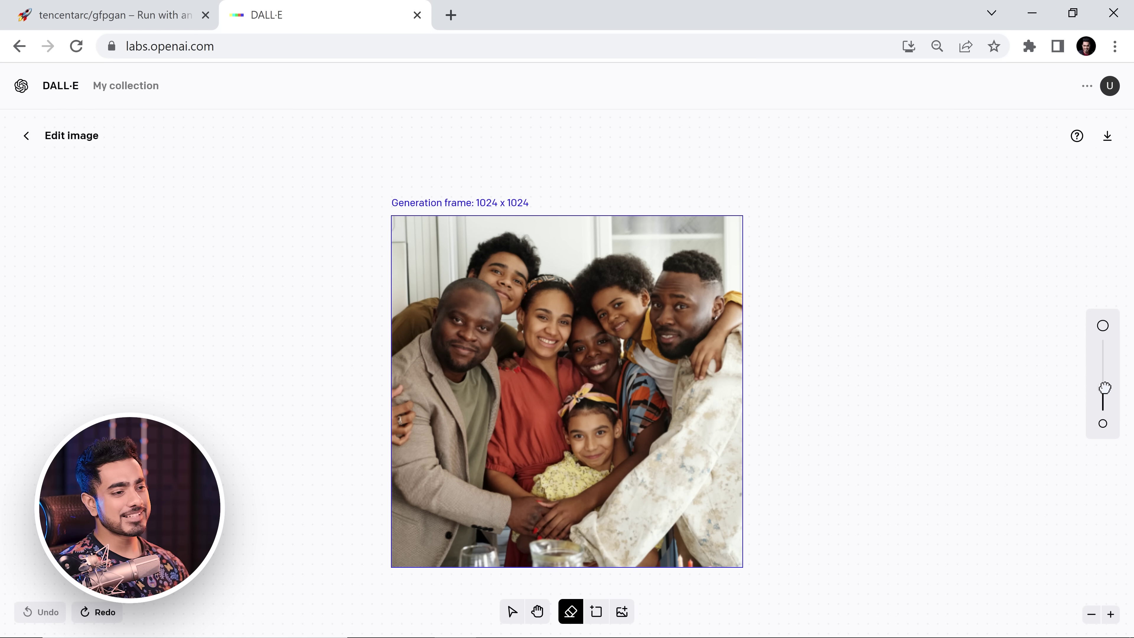
{"action": "left_click_drag", "start_coordinate": [577, 398], "coordinate": [575, 411]}
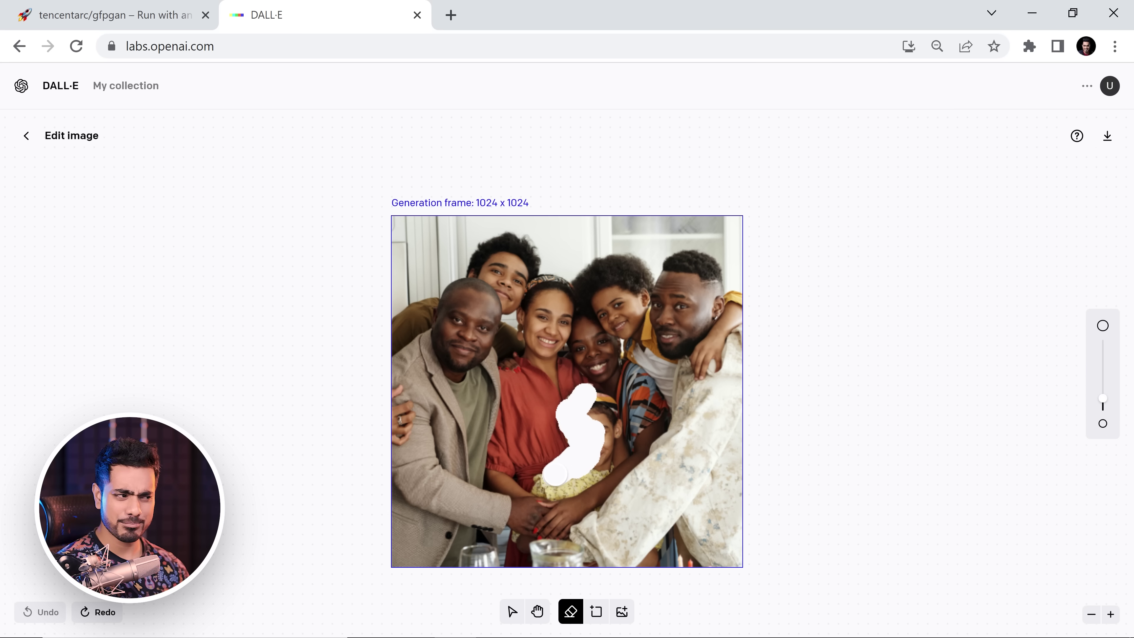
{"action": "left_click_drag", "start_coordinate": [540, 480], "coordinate": [545, 488]}
{"action": "type", "text": "group photo"}
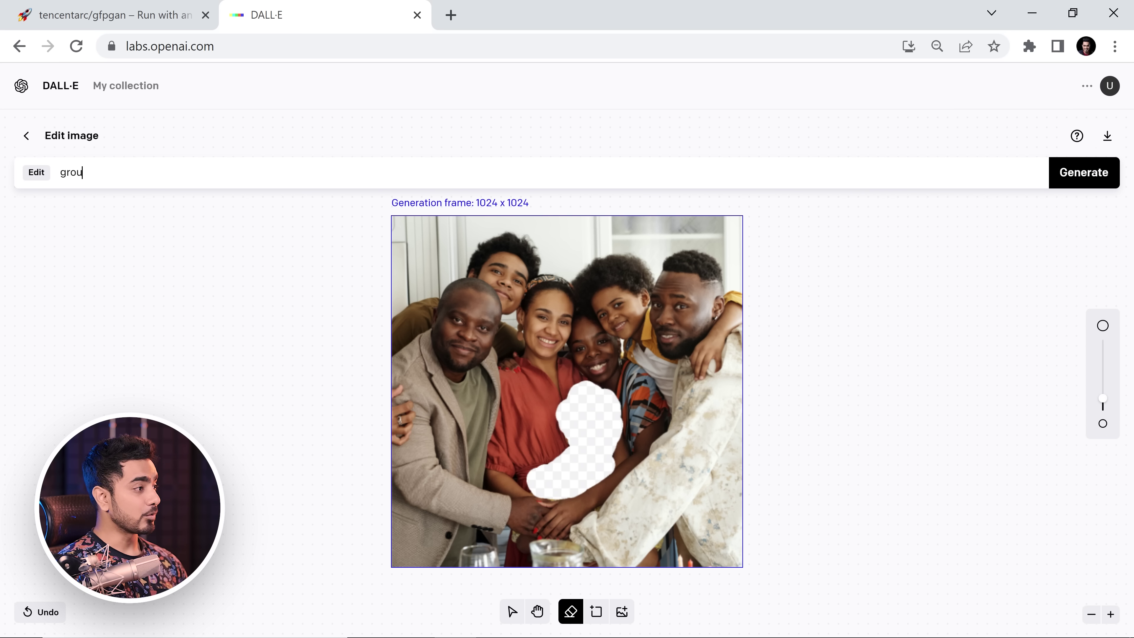
{"action": "left_click", "coordinate": [1081, 190]}
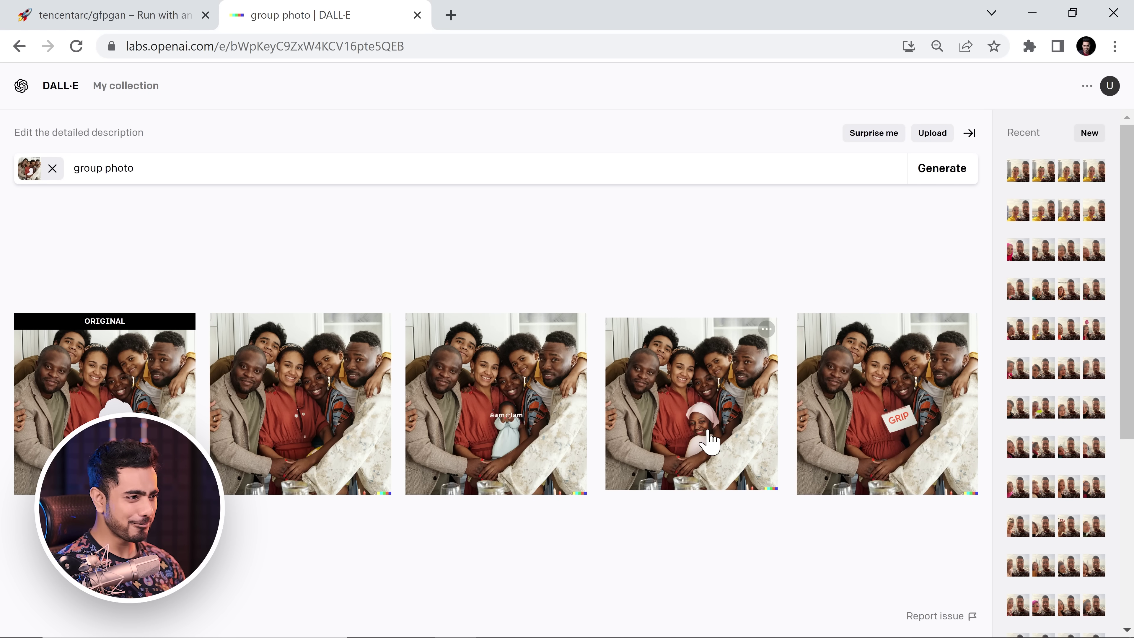
Compare the fourth, first and last (GRIP sign) variations of the first batch.
{"action": "left_click", "coordinate": [705, 440]}
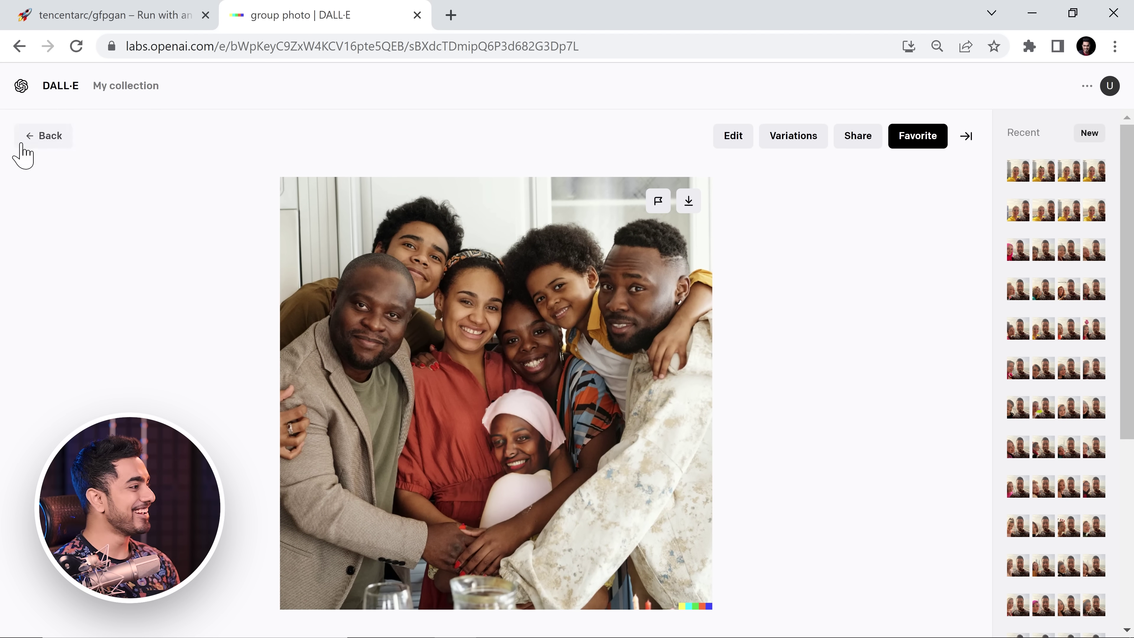
{"action": "left_click", "coordinate": [39, 136]}
{"action": "left_click", "coordinate": [296, 406]}
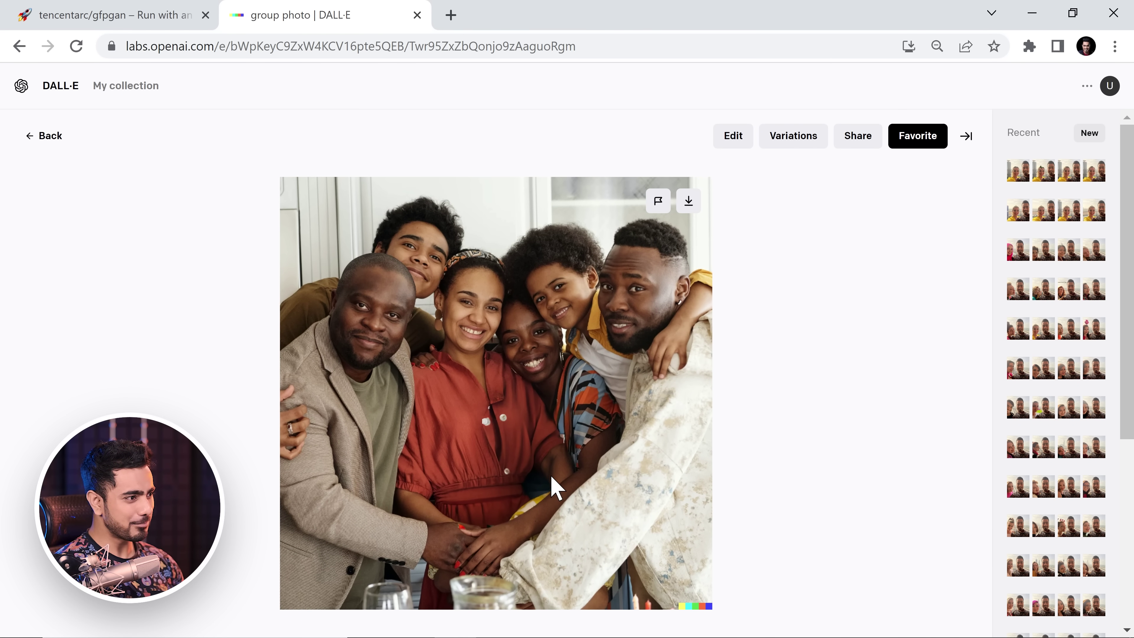
{"action": "left_click", "coordinate": [46, 143]}
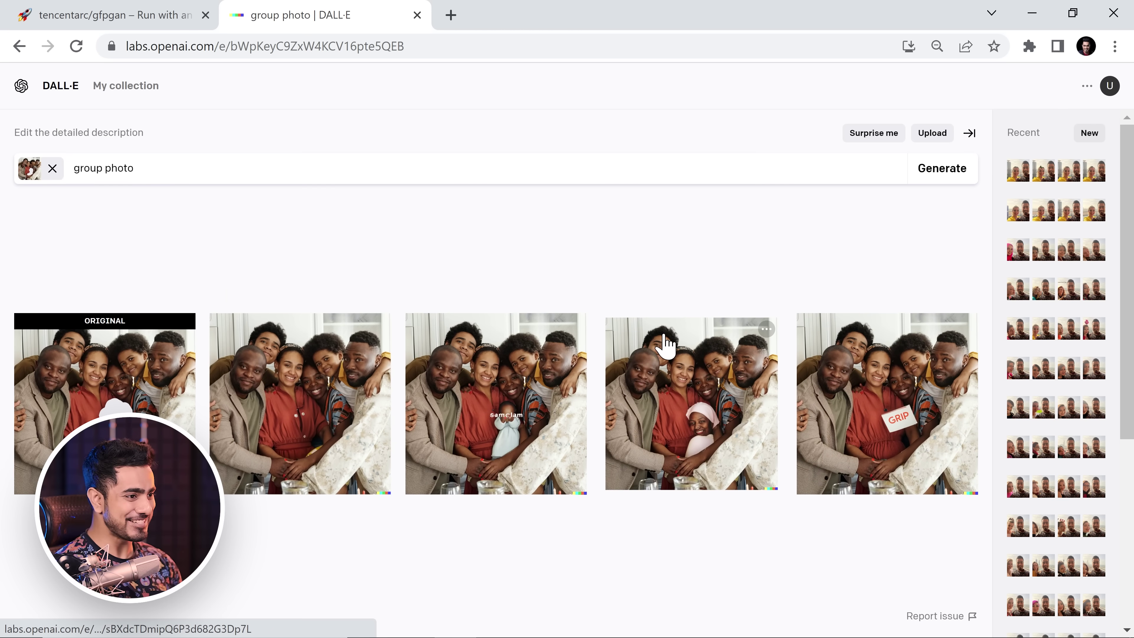
{"action": "left_click", "coordinate": [882, 432]}
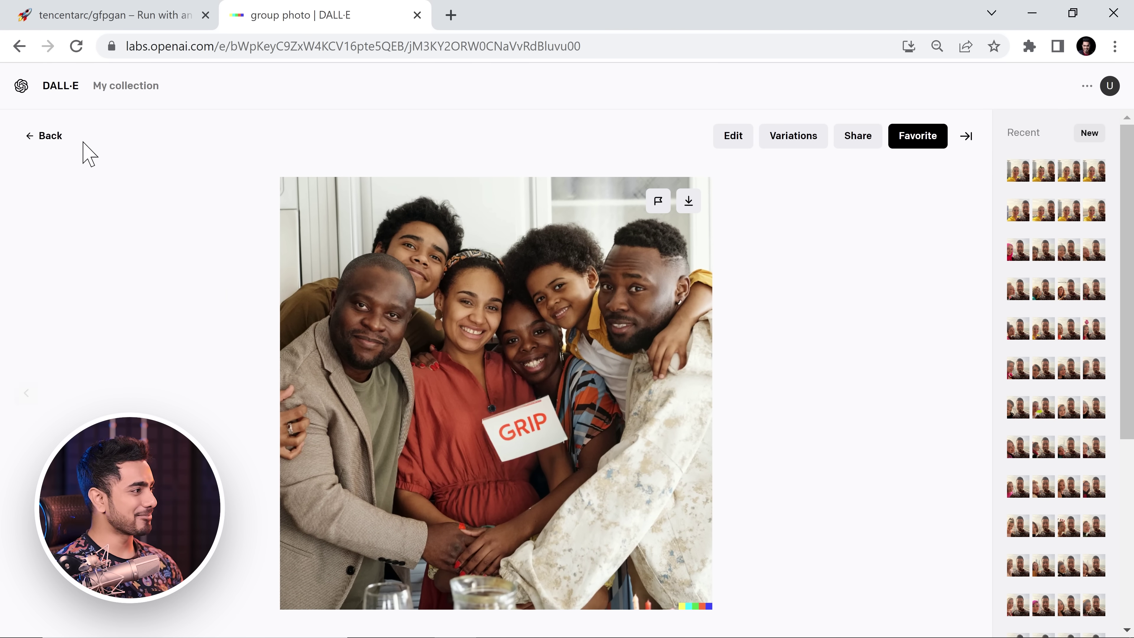
{"action": "left_click", "coordinate": [47, 134]}
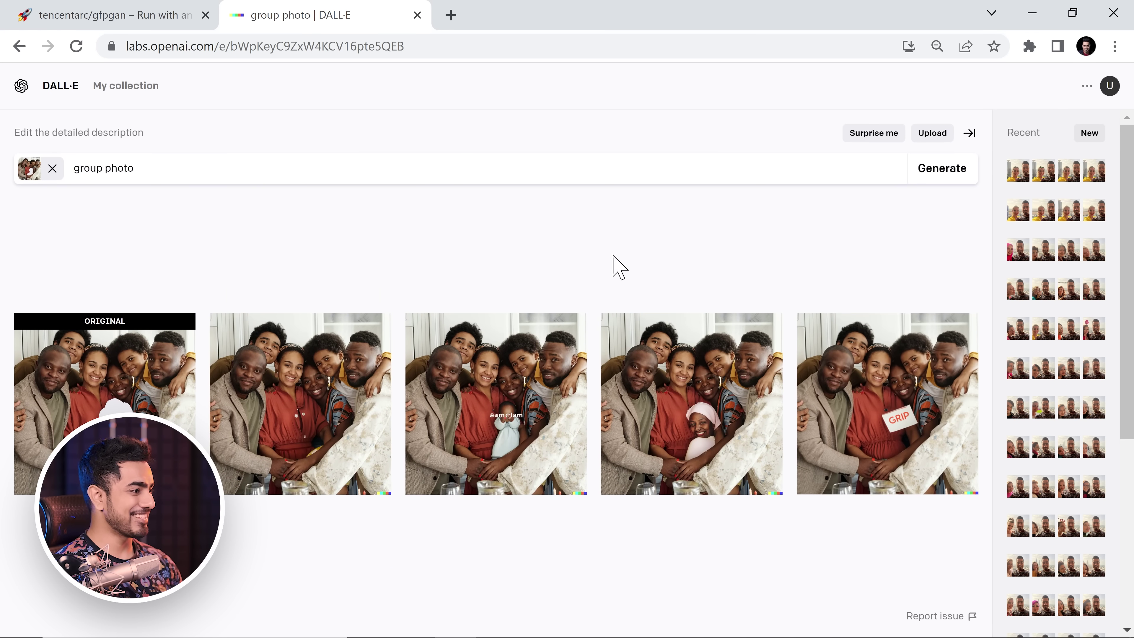
Generate a new batch, browse it, then reopen the clean variation from the earlier batch.
{"action": "left_click", "coordinate": [945, 175]}
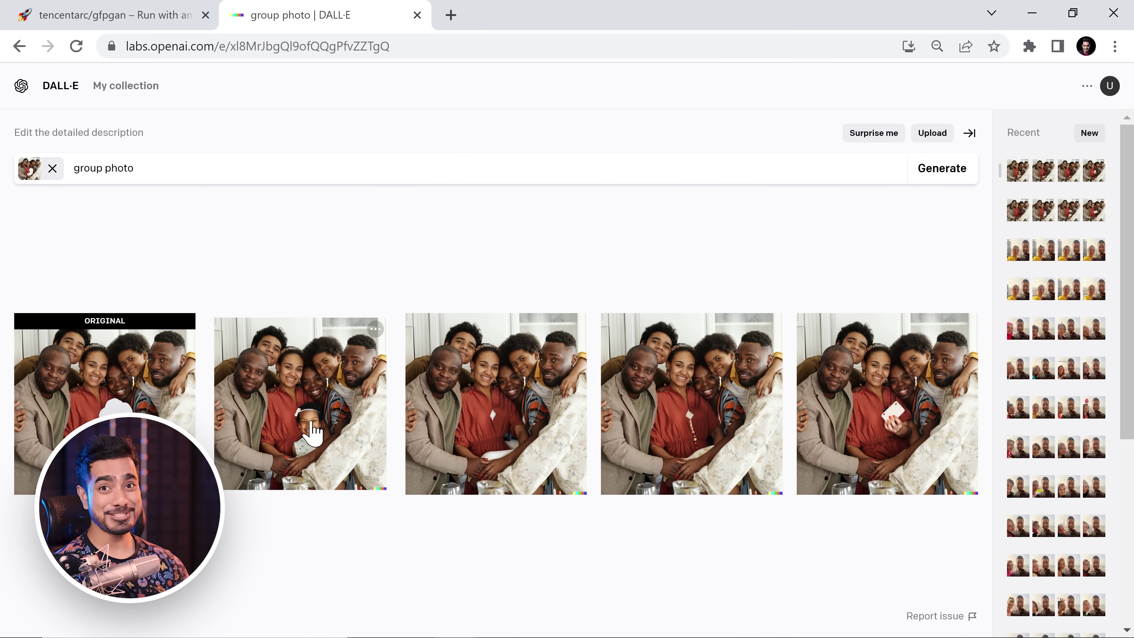
{"action": "left_click", "coordinate": [349, 442]}
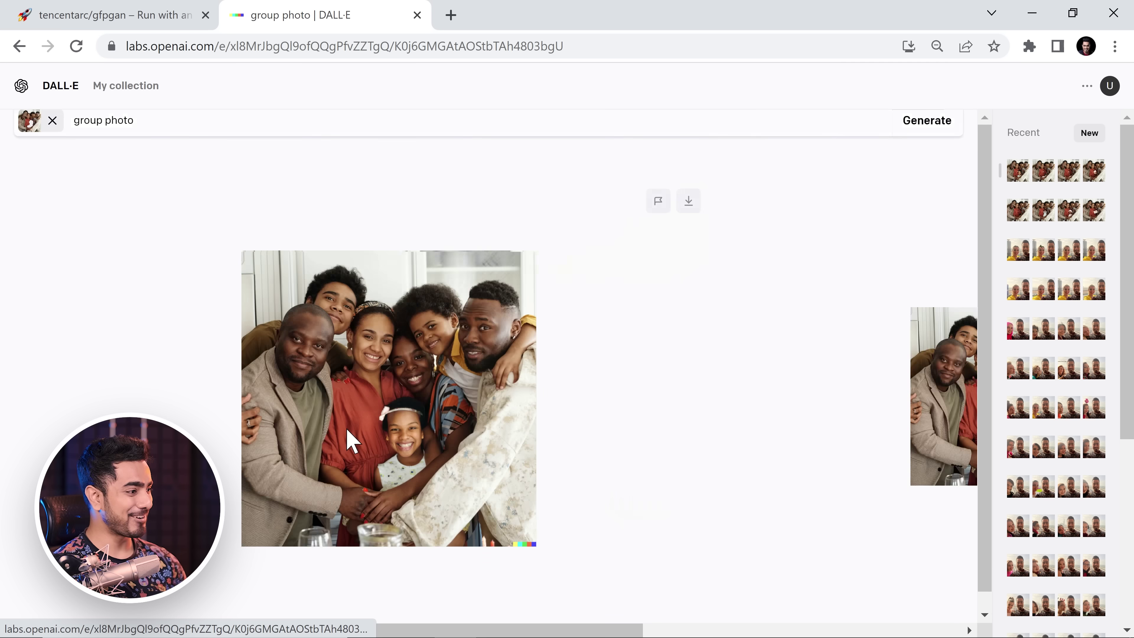
{"action": "left_click", "coordinate": [966, 394]}
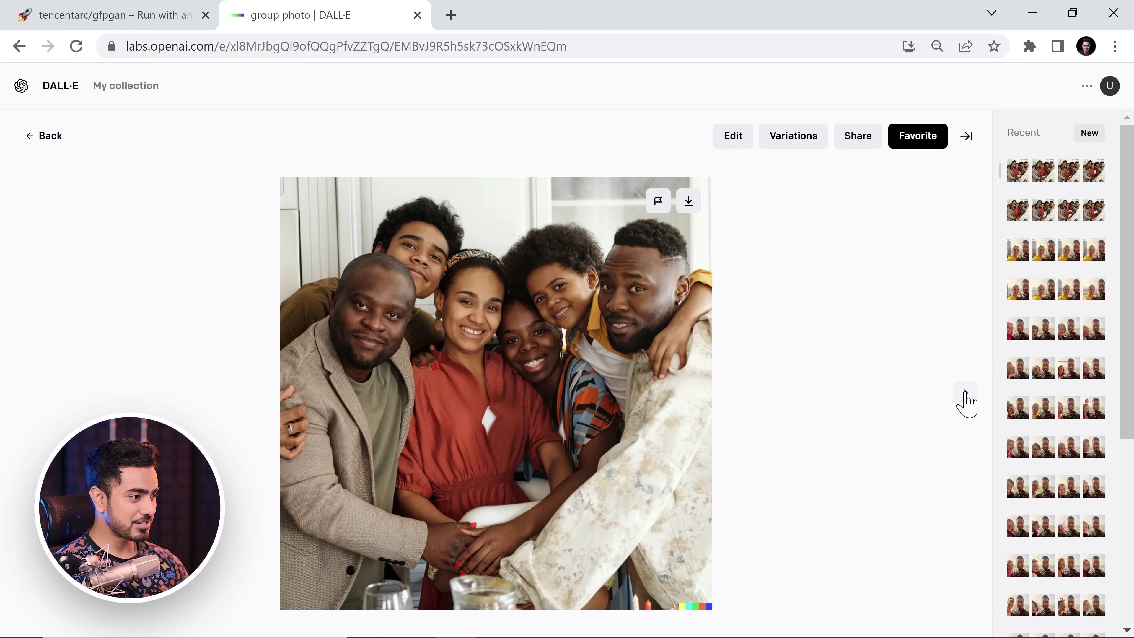
{"action": "left_click", "coordinate": [965, 395]}
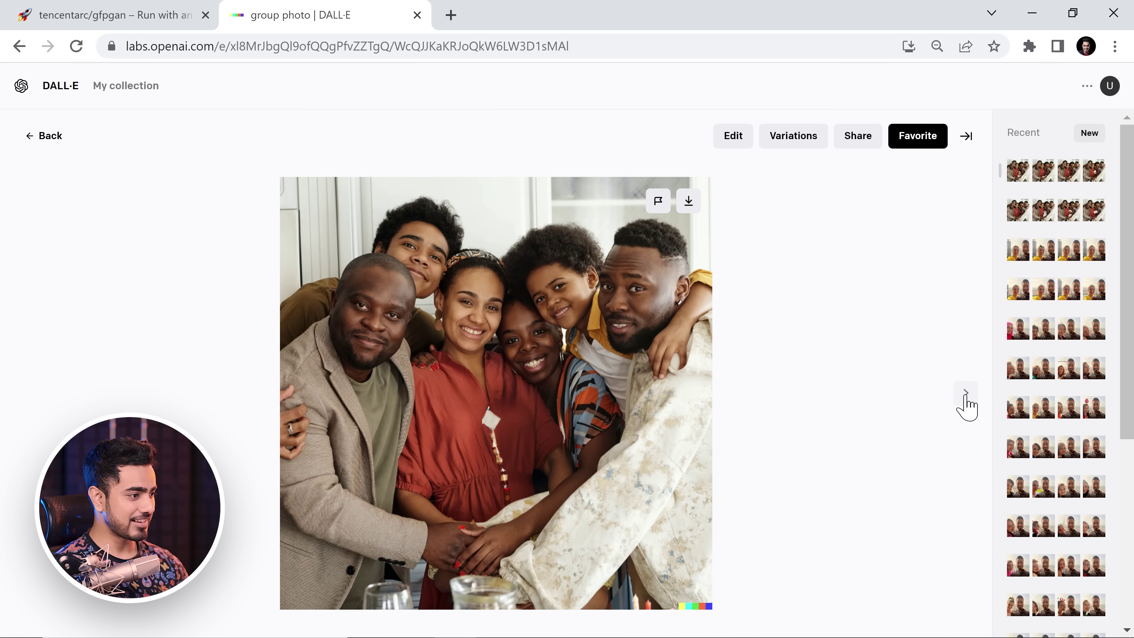
{"action": "left_click", "coordinate": [966, 394]}
{"action": "left_click", "coordinate": [27, 393]}
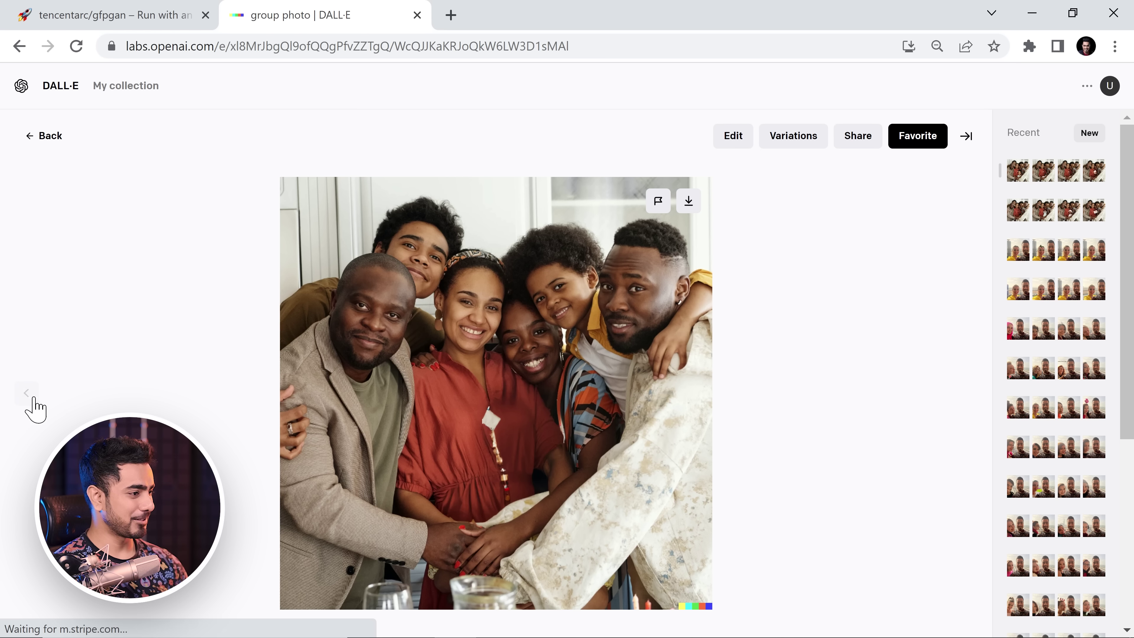
{"action": "left_click", "coordinate": [1042, 214]}
{"action": "left_click", "coordinate": [271, 426]}
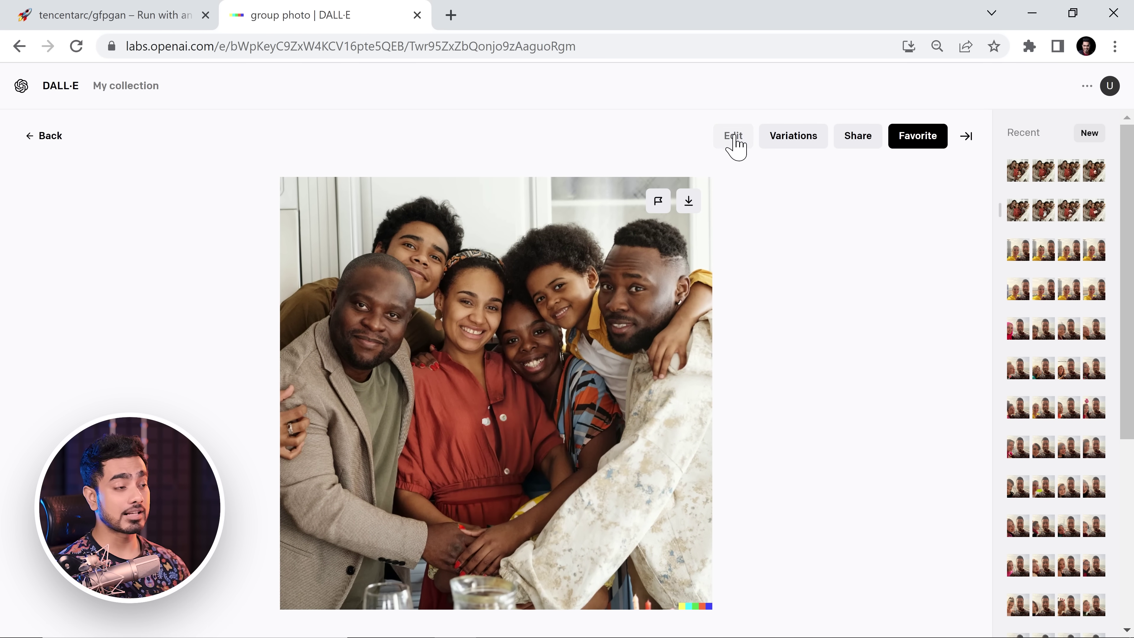
With a smaller eraser, erase a small patch near the photo's middle and regenerate it.
{"action": "left_click", "coordinate": [734, 136]}
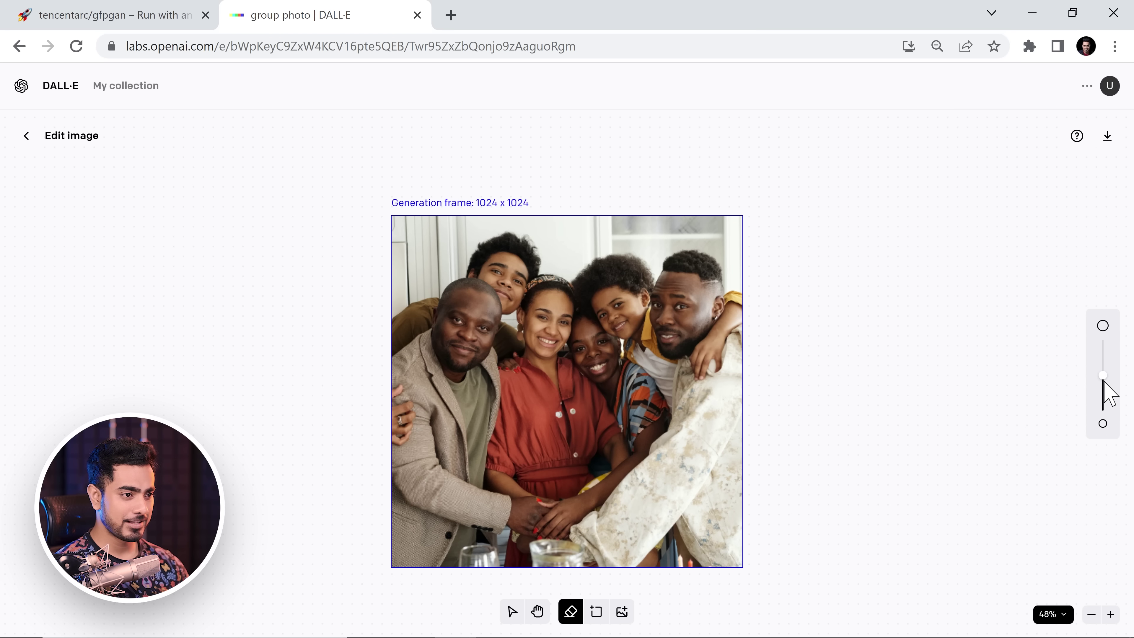
{"action": "left_click_drag", "start_coordinate": [1104, 383], "coordinate": [1102, 399]}
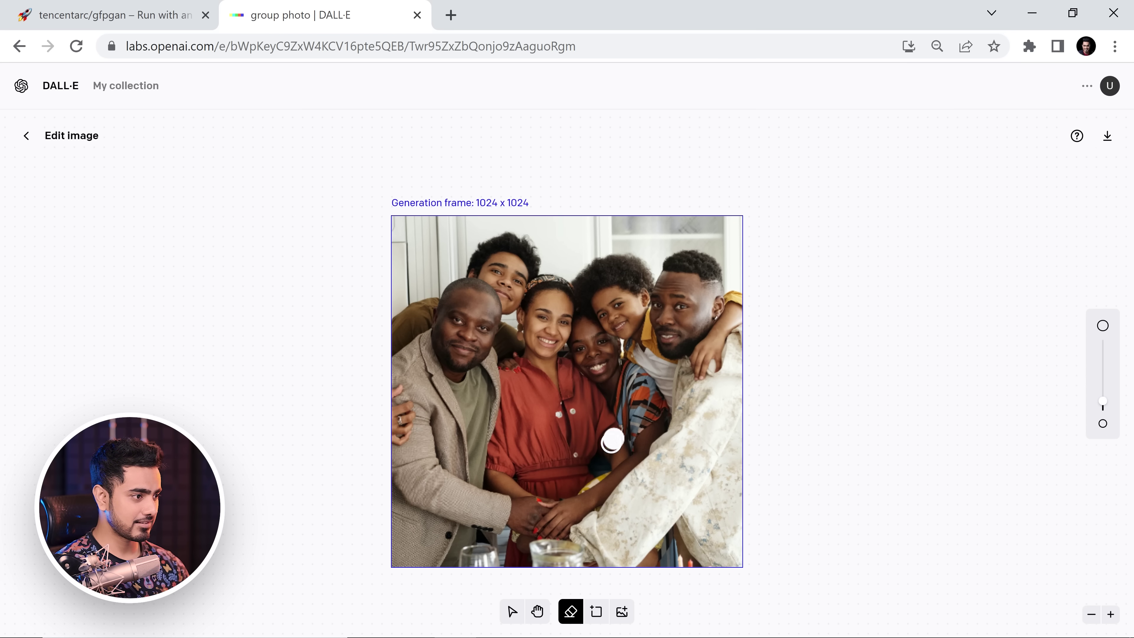
{"action": "left_click_drag", "start_coordinate": [609, 437], "coordinate": [611, 430]}
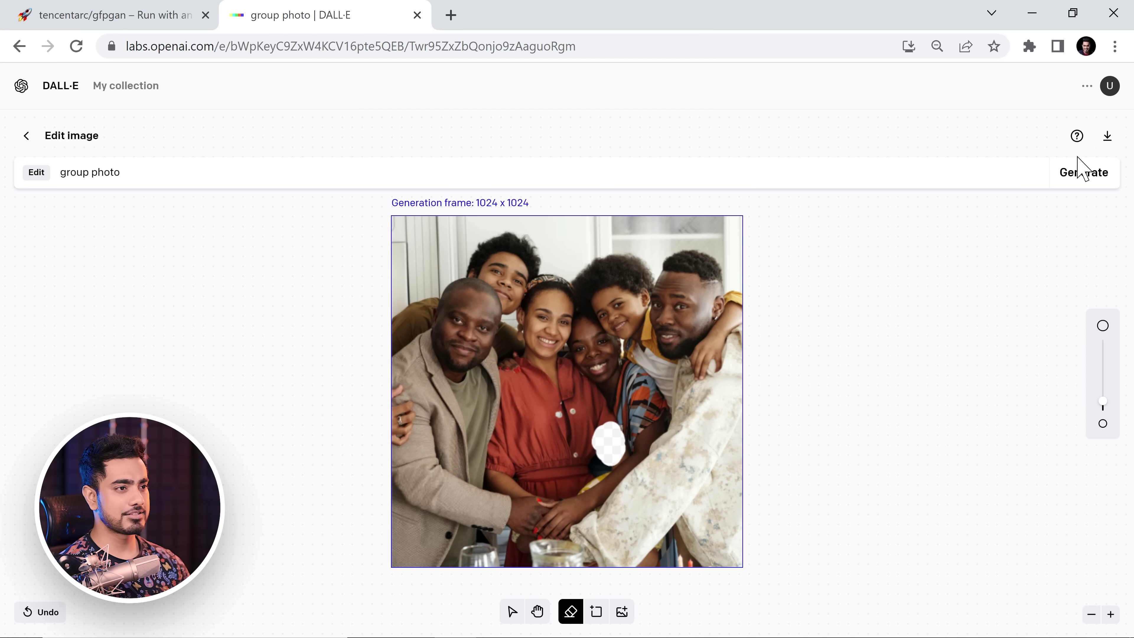
{"action": "left_click", "coordinate": [1081, 171]}
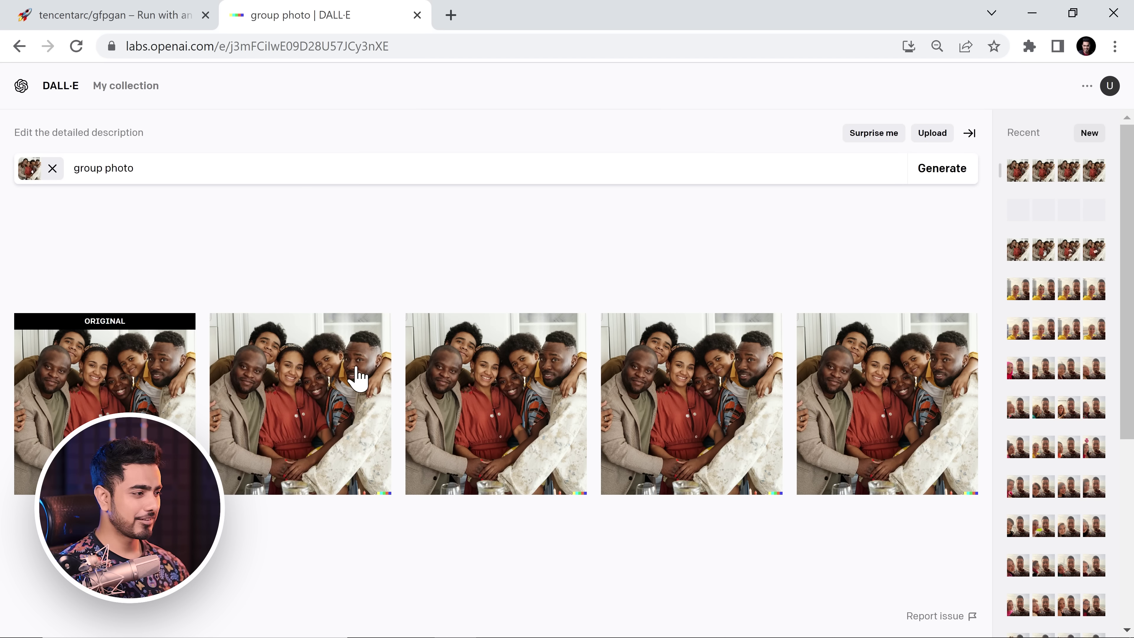
Review the new results one by one, starting from the second, then return to the grid.
{"action": "left_click", "coordinate": [336, 397]}
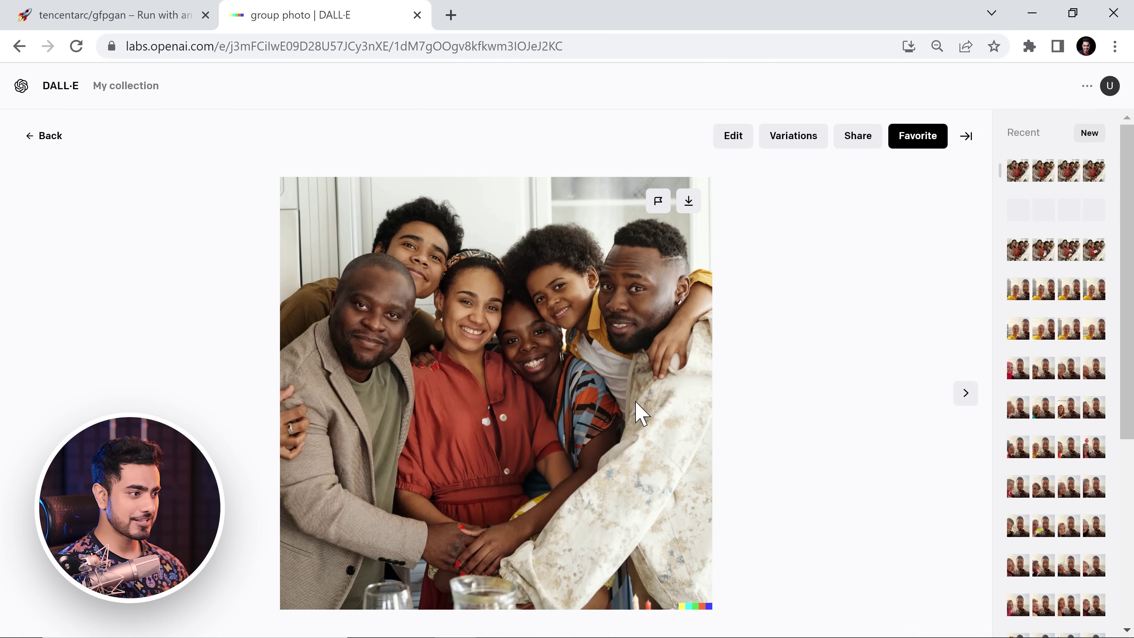
{"action": "left_click", "coordinate": [966, 399]}
{"action": "left_click", "coordinate": [966, 402]}
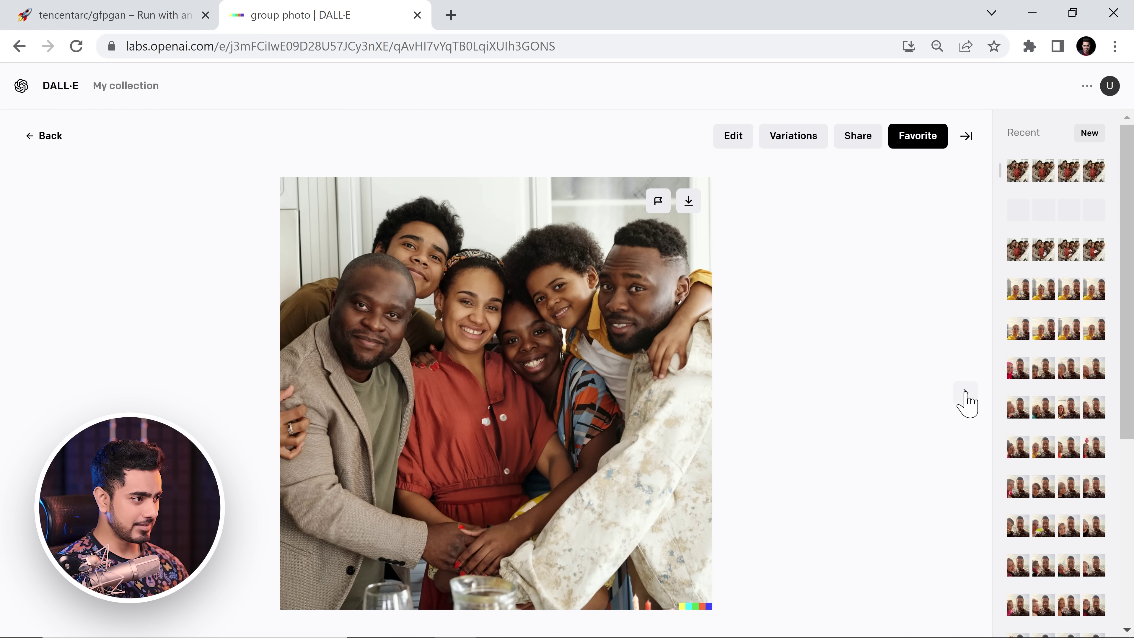
{"action": "left_click", "coordinate": [966, 399]}
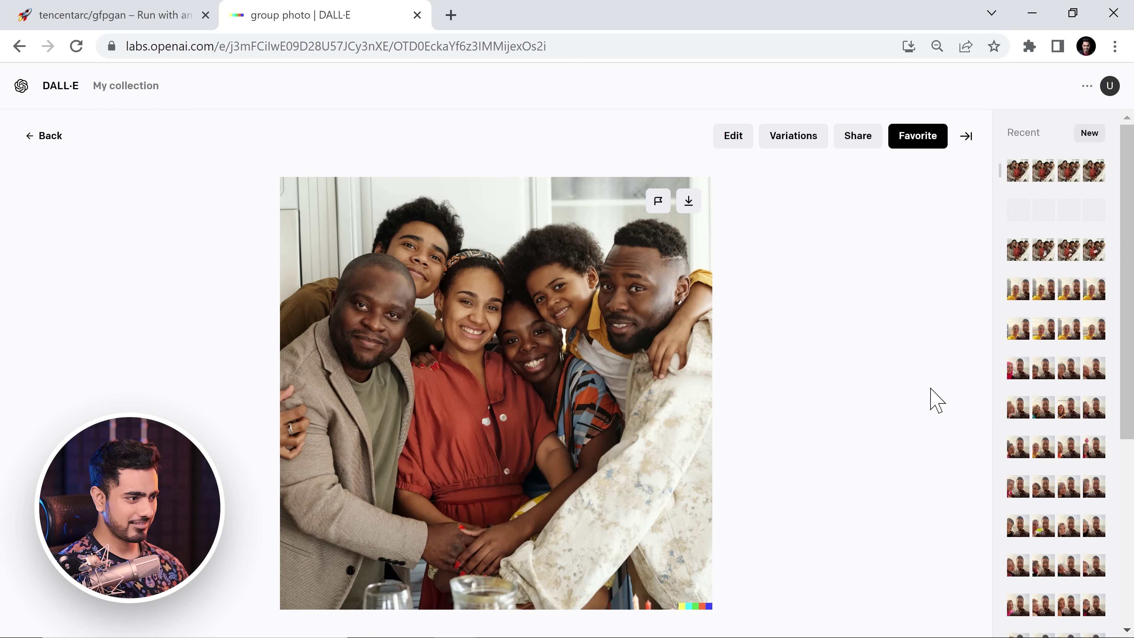
{"action": "left_click", "coordinate": [48, 135]}
{"action": "left_click", "coordinate": [90, 409]}
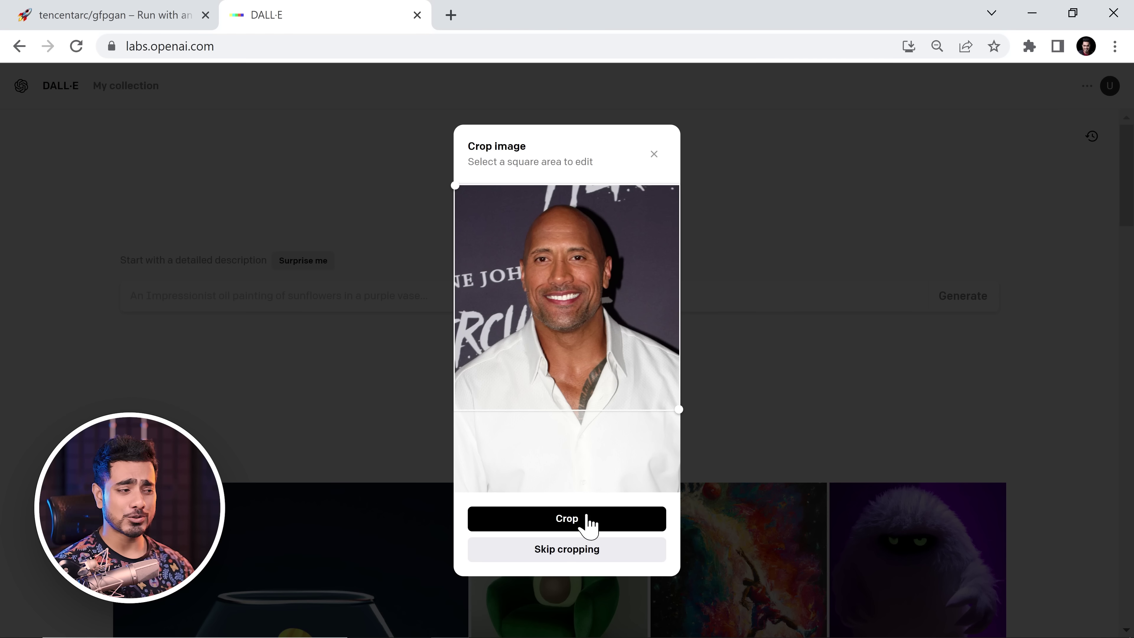
Crop the portrait, erase the top of the man's head, and generate 'man with natural hair'.
{"action": "left_click", "coordinate": [589, 526]}
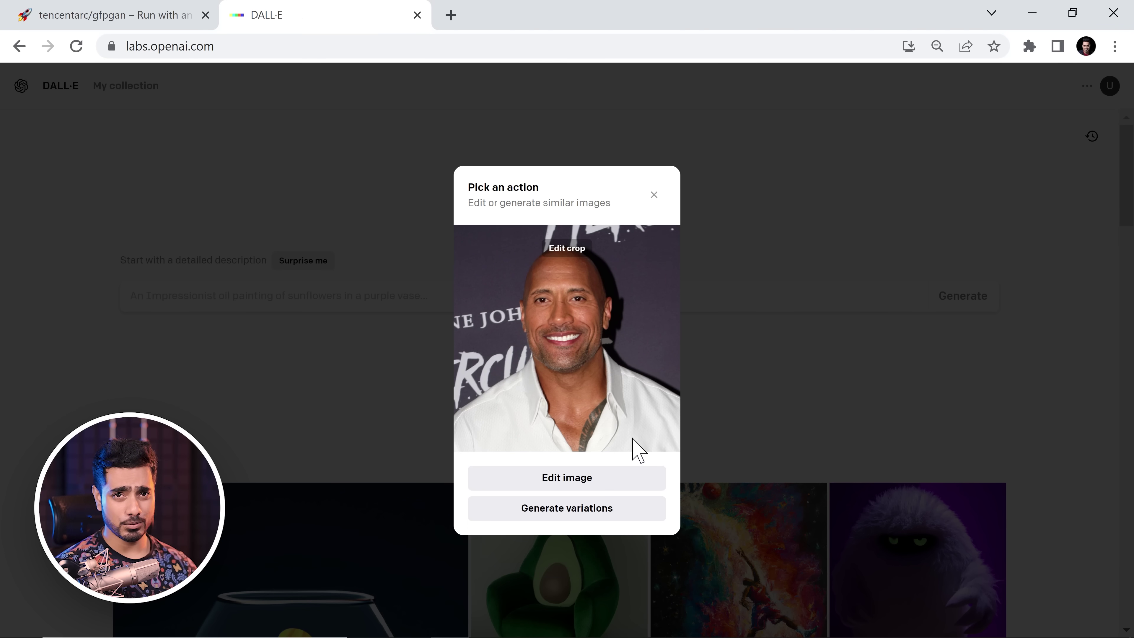
{"action": "left_click", "coordinate": [567, 478]}
{"action": "left_click_drag", "start_coordinate": [616, 250], "coordinate": [511, 252]}
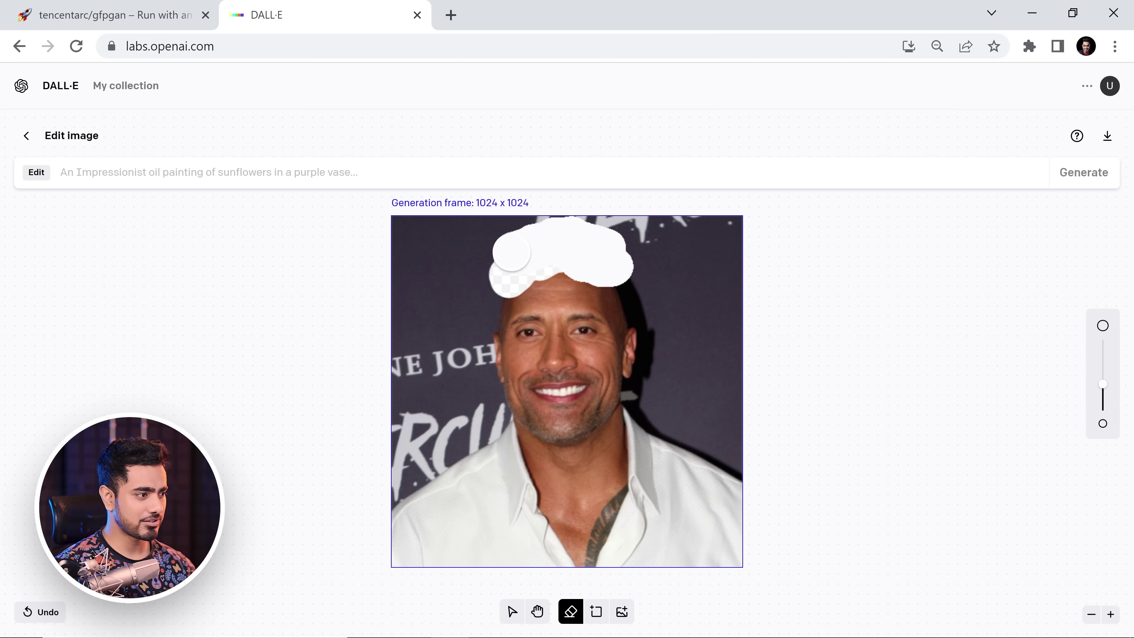
{"action": "left_click_drag", "start_coordinate": [500, 313], "coordinate": [625, 344]}
{"action": "left_click", "coordinate": [67, 172]}
{"action": "type", "text": "man with natural hair"}
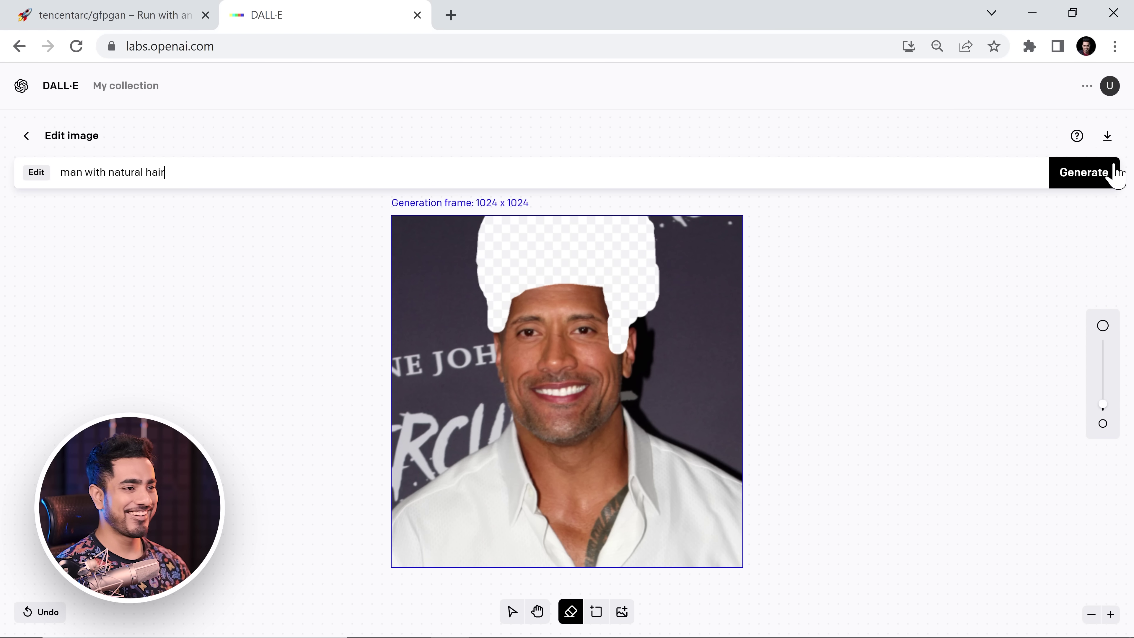
{"action": "left_click", "coordinate": [1114, 172]}
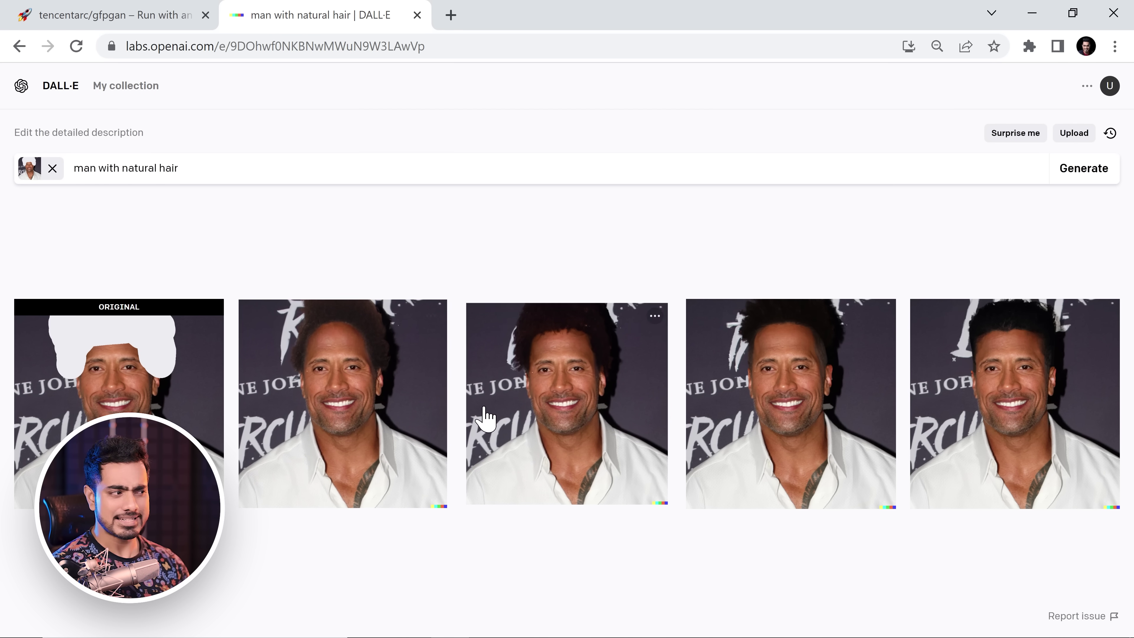
Step through the generated hair results, starting with the second one.
{"action": "left_click", "coordinate": [367, 405]}
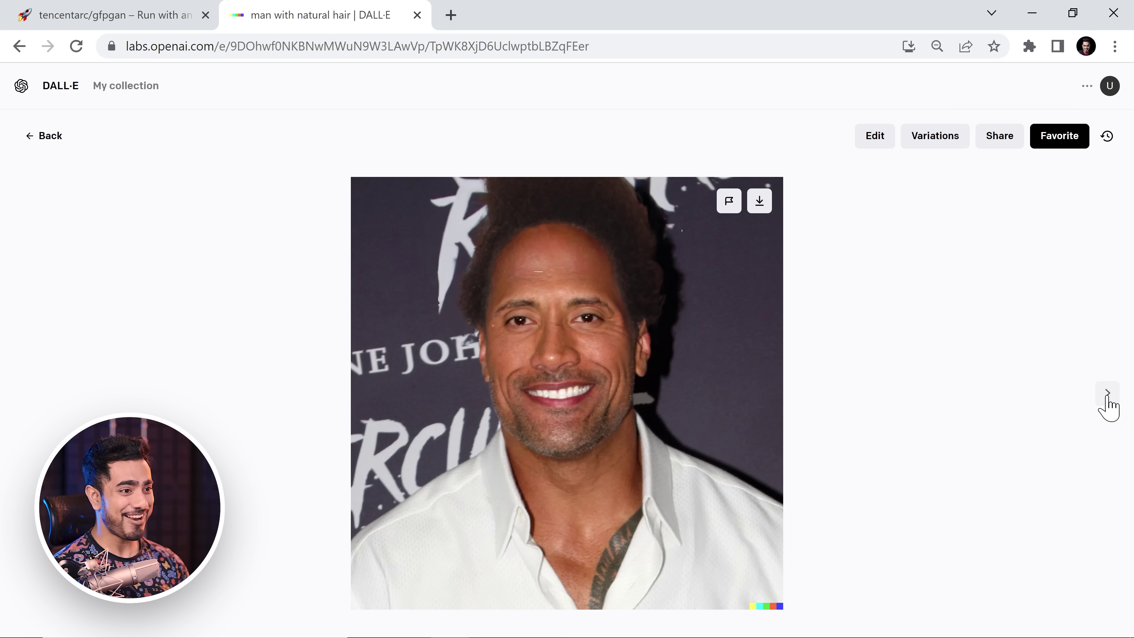
{"action": "left_click", "coordinate": [1107, 393]}
{"action": "left_click", "coordinate": [1108, 393]}
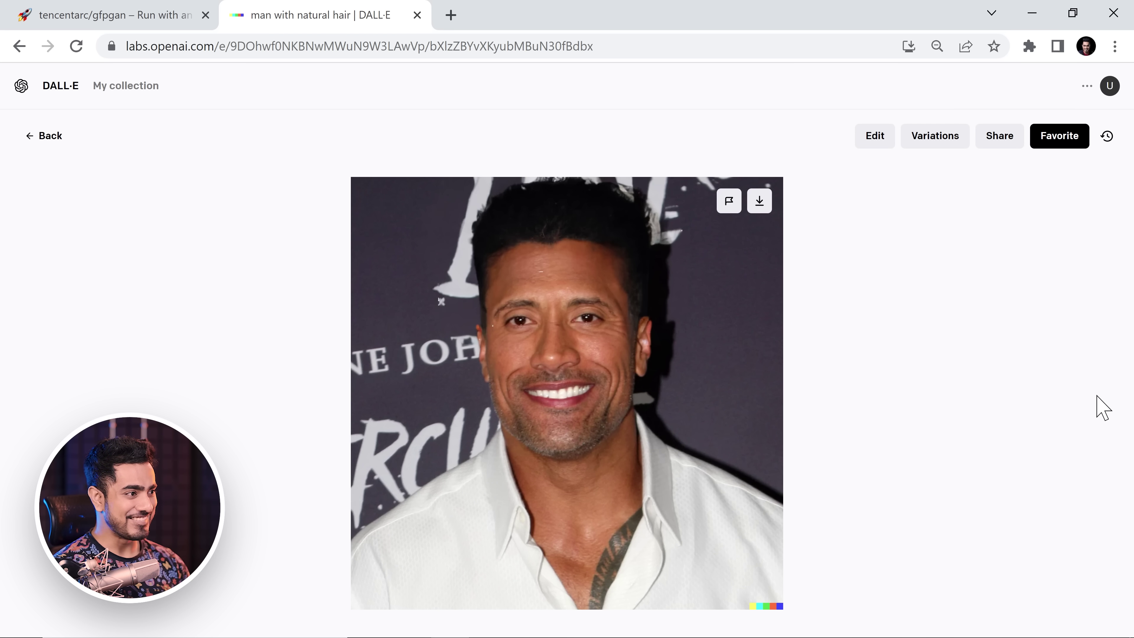